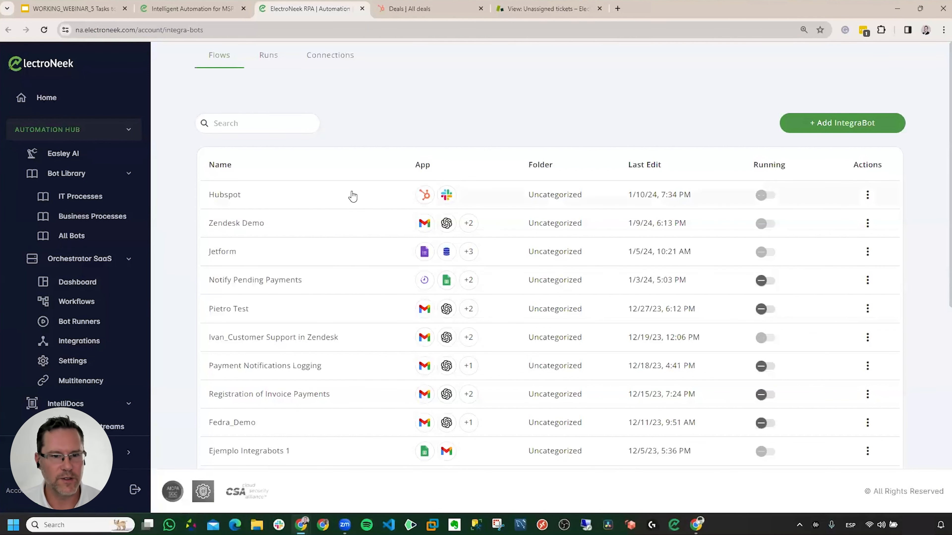
# Review the IntegraBots flow list, the run history and the app connections, and return to the flow list.
pyautogui.scroll(-1, 353, 196)
pyautogui.scroll(-3, 352, 195)
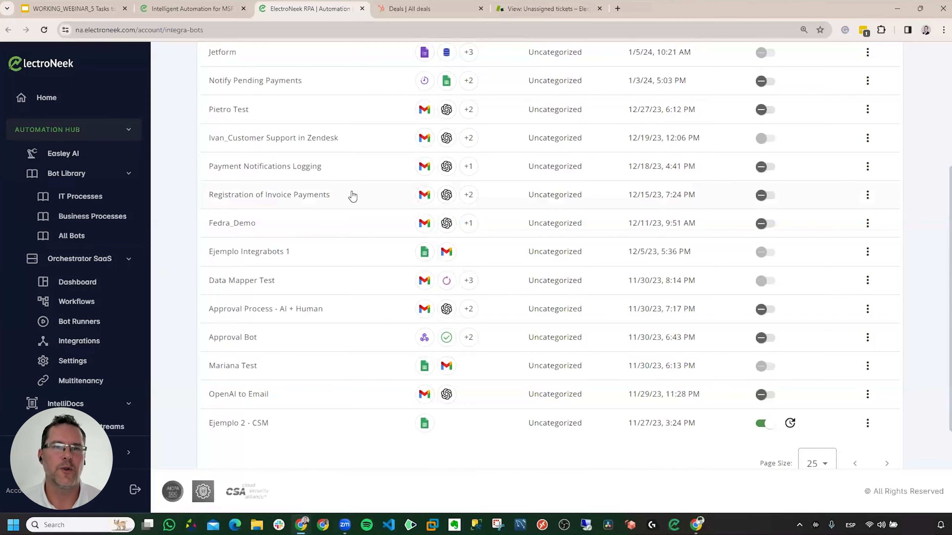
pyautogui.scroll(4, 352, 195)
pyautogui.click(273, 63)
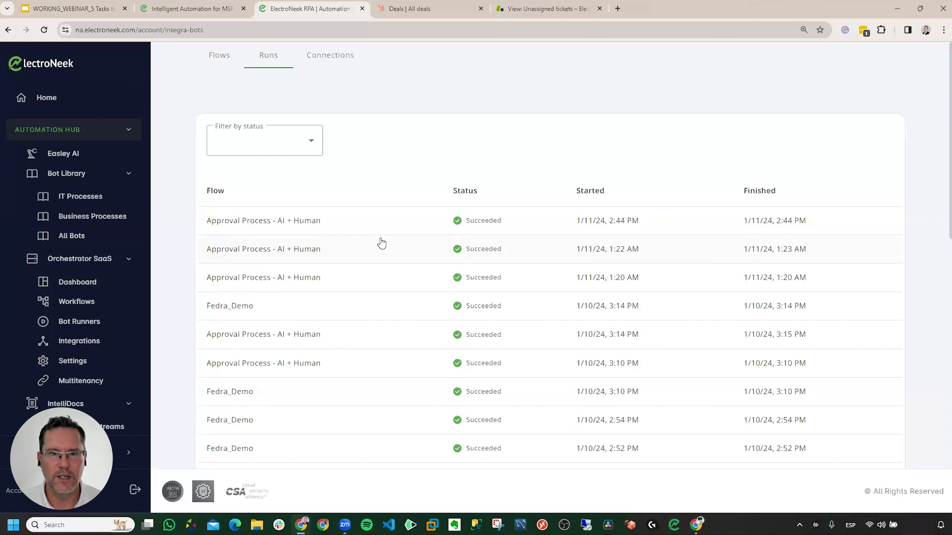
pyautogui.click(333, 58)
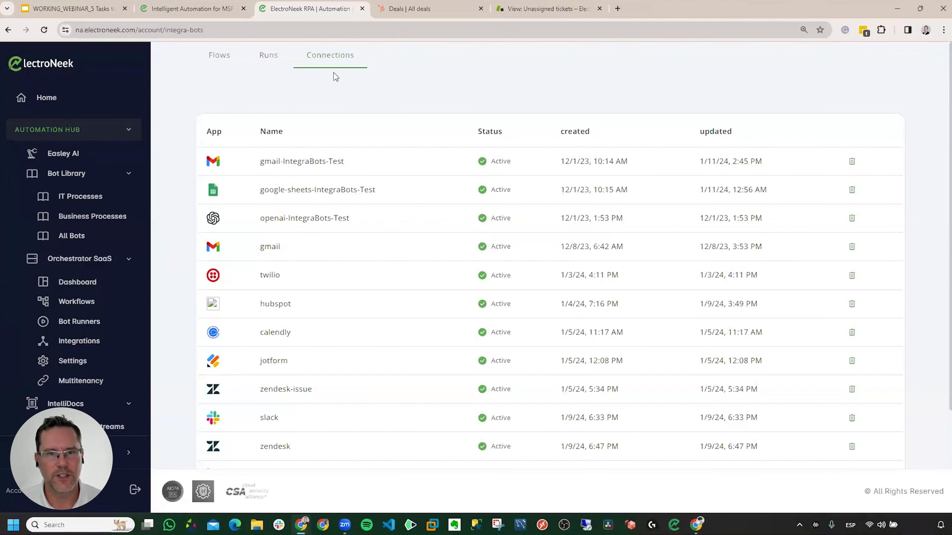
pyautogui.scroll(-1, 352, 196)
pyautogui.scroll(-2, 353, 195)
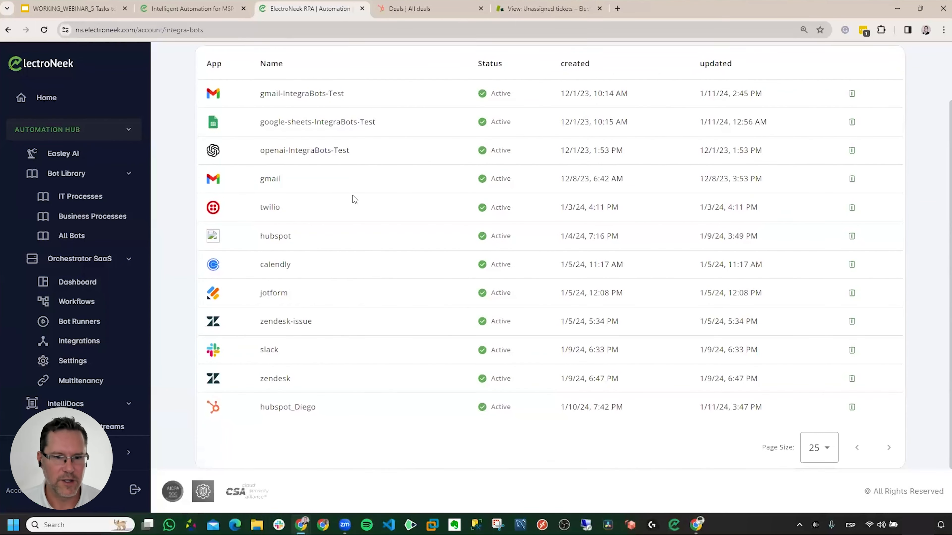
pyautogui.scroll(3, 352, 195)
pyautogui.click(227, 56)
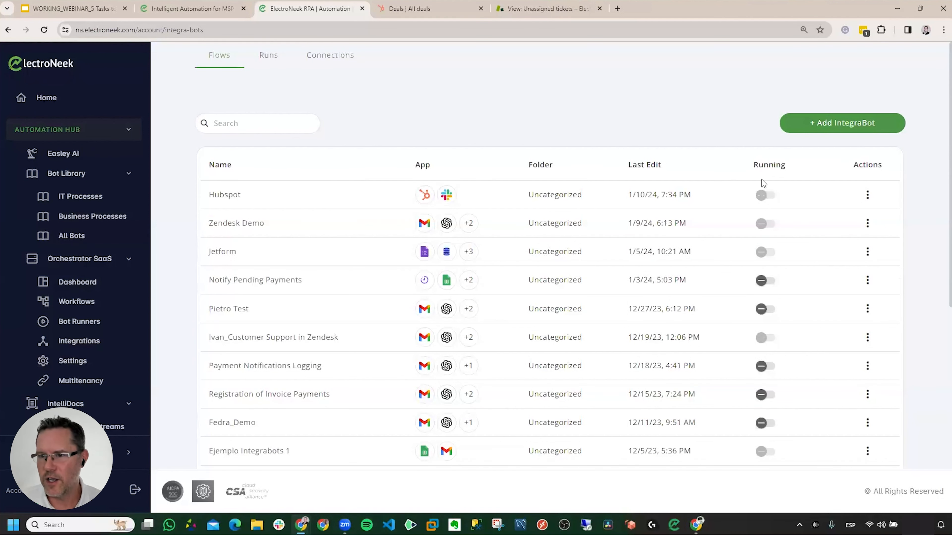
# Create a new IntegraBot from scratch and choose Gmail as its trigger app.
pyautogui.click(803, 128)
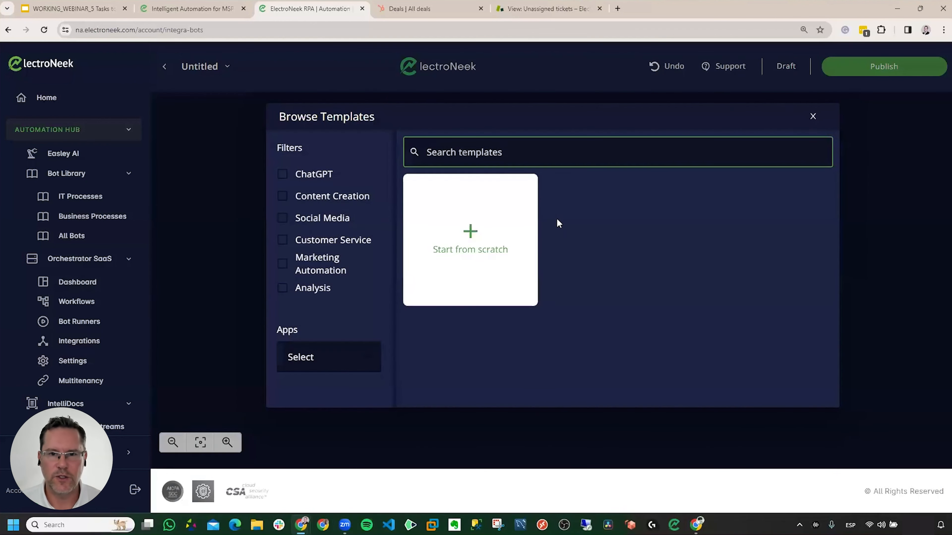
pyautogui.click(472, 236)
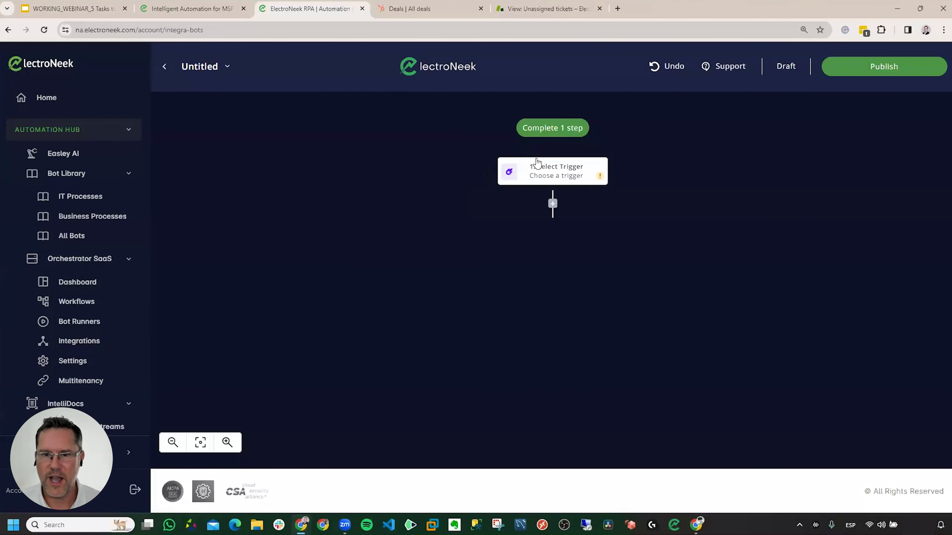
pyautogui.click(478, 174)
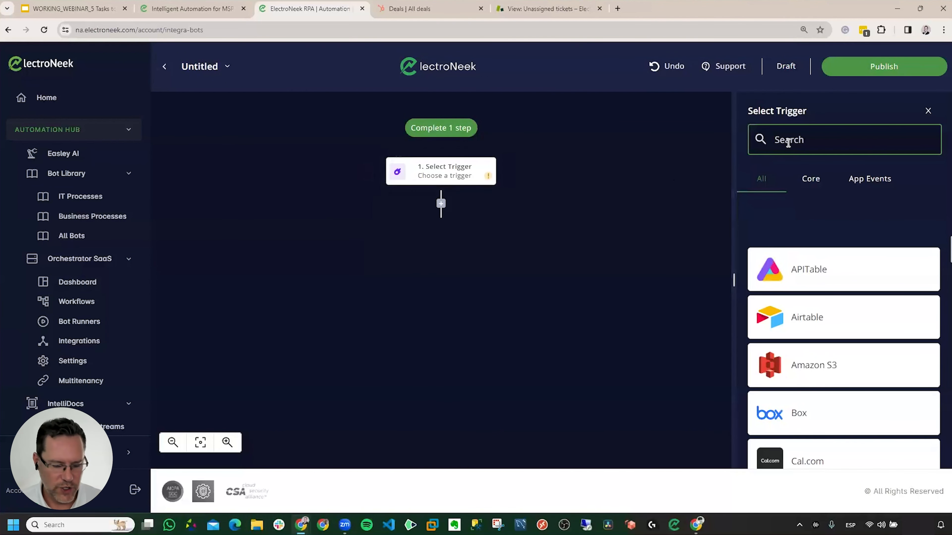
pyautogui.write('gmail')
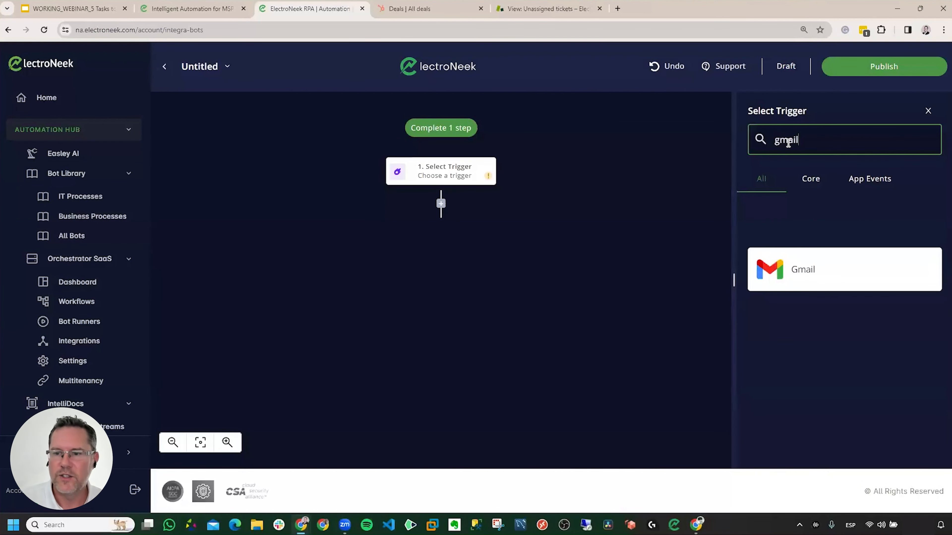
pyautogui.click(804, 271)
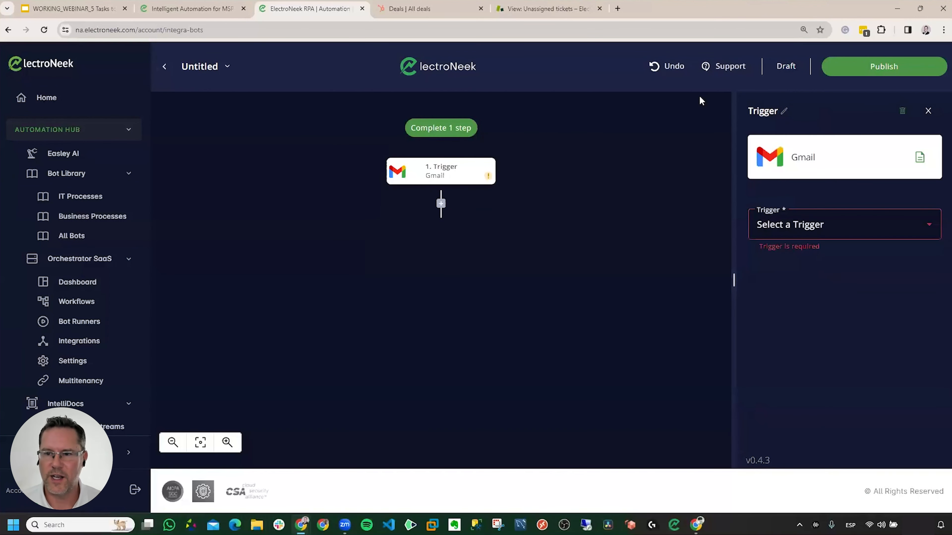
# Set the Gmail trigger to New Email and use the gmail-IntegraBots-Test connection.
pyautogui.click(900, 231)
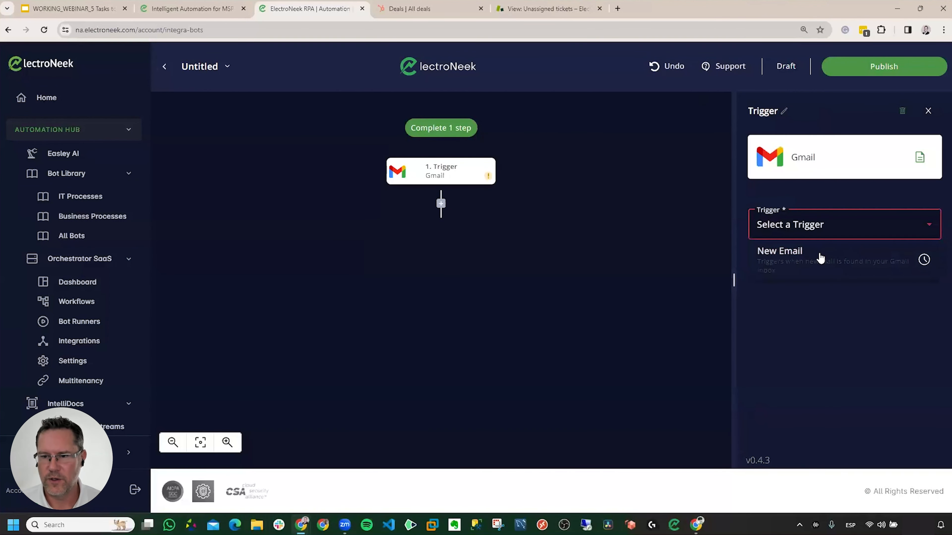
pyautogui.click(820, 256)
pyautogui.click(919, 278)
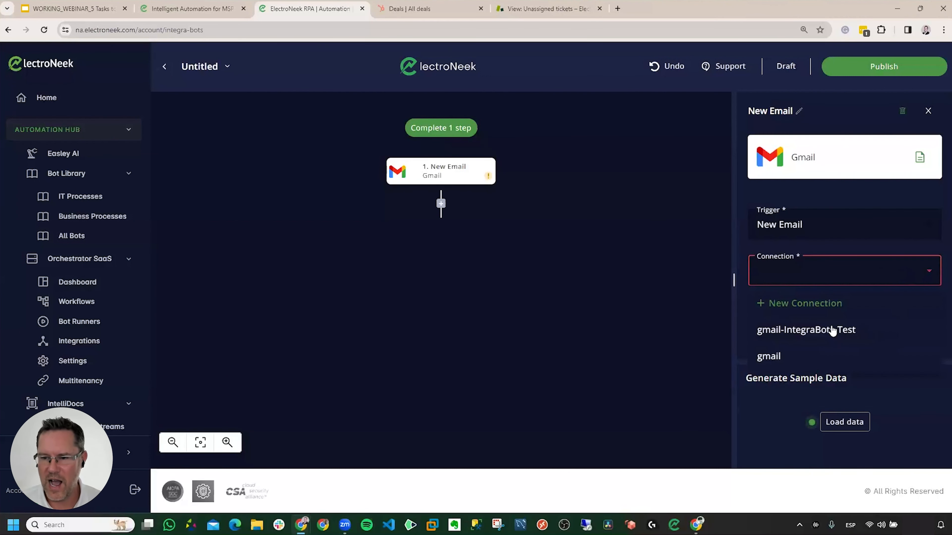
pyautogui.click(831, 330)
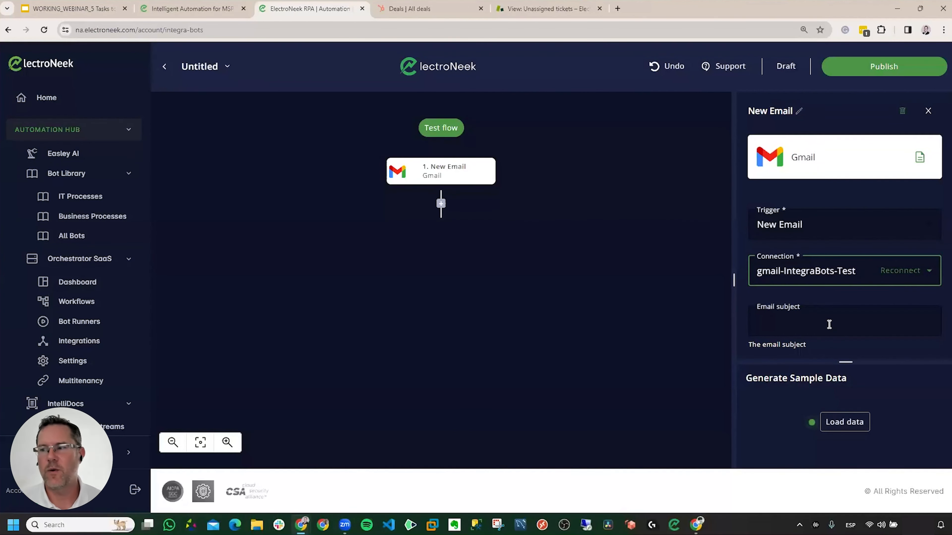
# Set the email subject filter of the New Email trigger to "Payment notice".
pyautogui.click(829, 324)
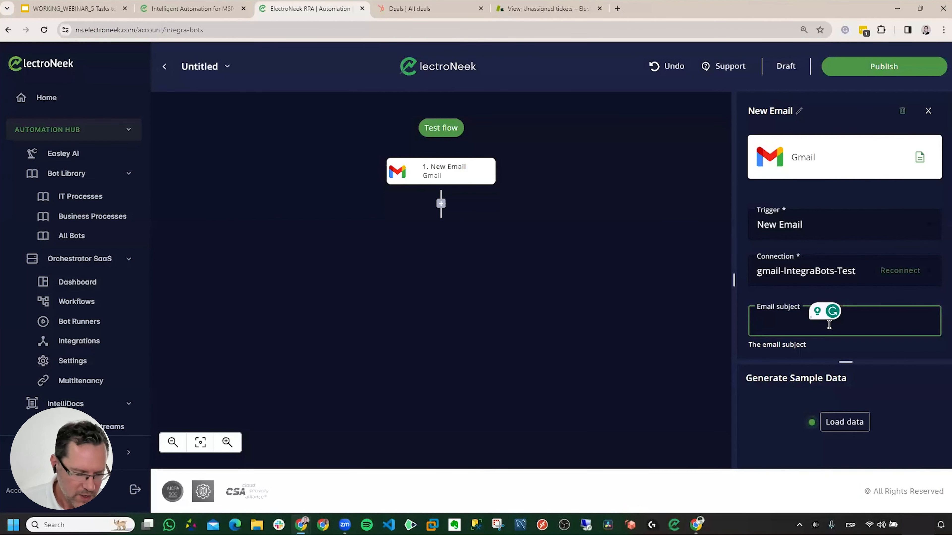
pyautogui.write('Paym')
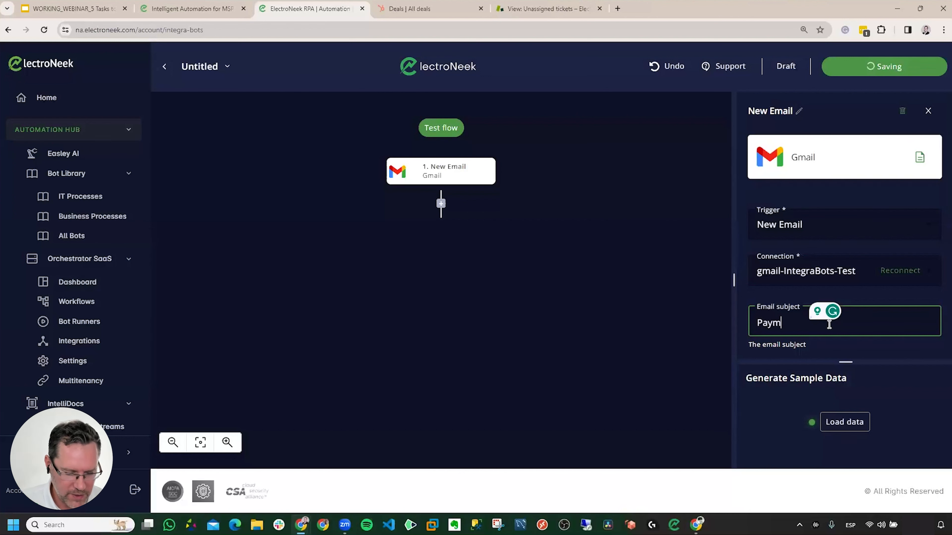
pyautogui.write('ent')
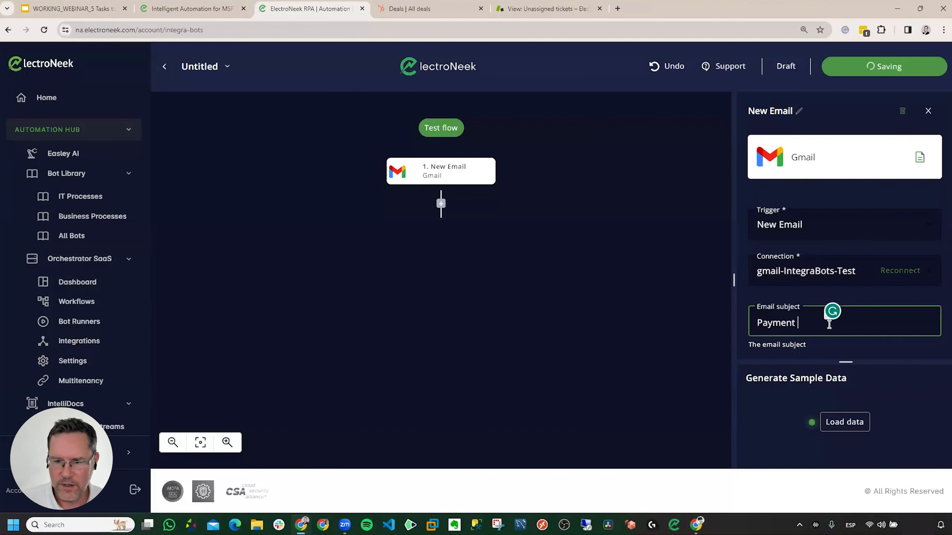
pyautogui.write(' notice')
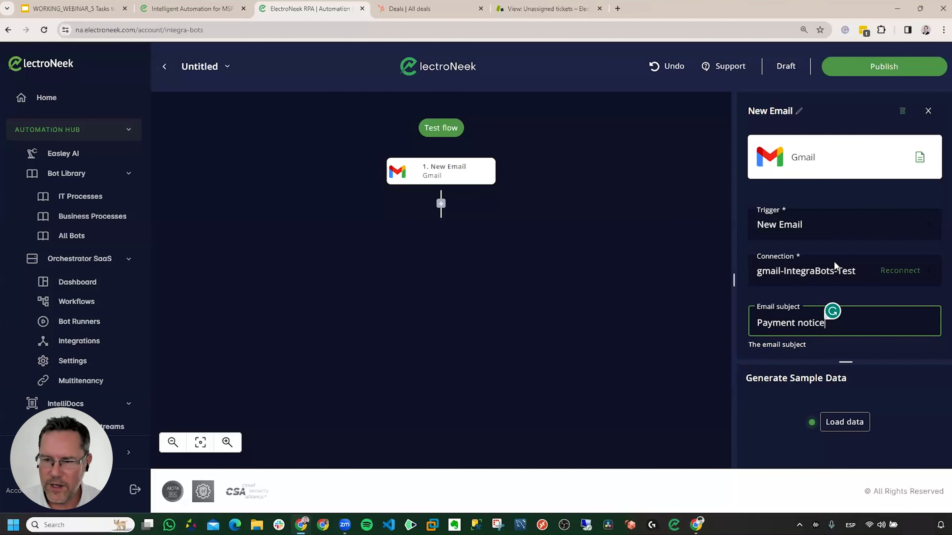
# Set the label filter of the New Email trigger to UNREAD.
pyautogui.scroll(-1, 835, 261)
pyautogui.scroll(-1, 841, 261)
pyautogui.scroll(-1, 895, 271)
pyautogui.scroll(-2, 894, 272)
pyautogui.scroll(-2, 894, 271)
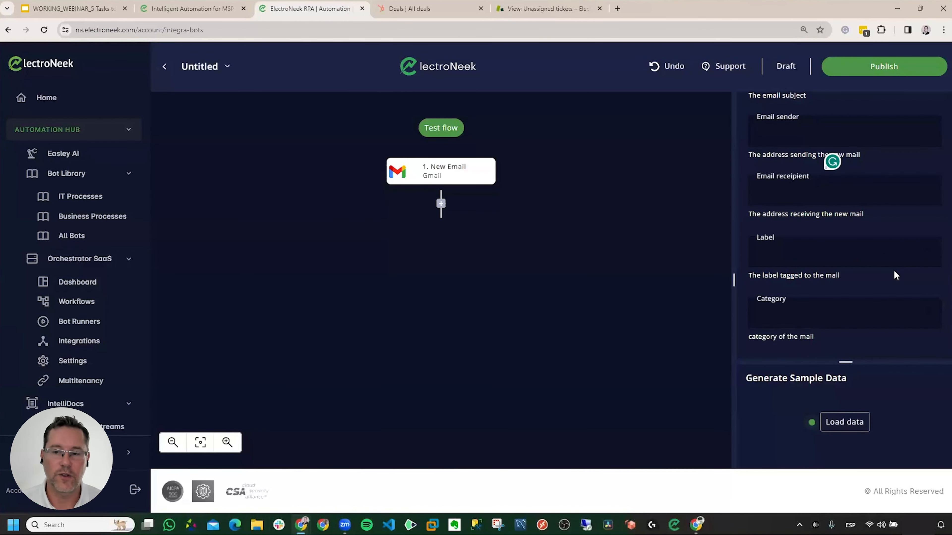
pyautogui.click(772, 258)
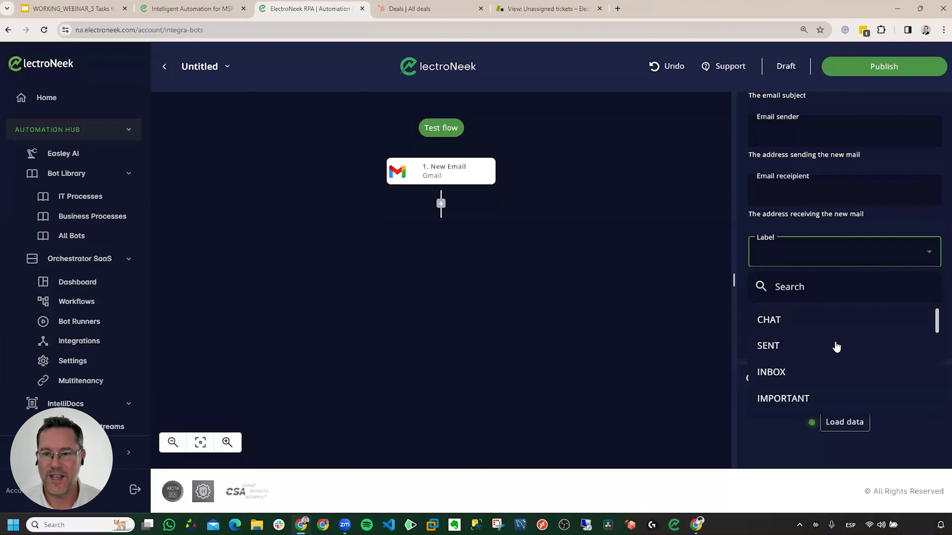
pyautogui.scroll(-5, 836, 347)
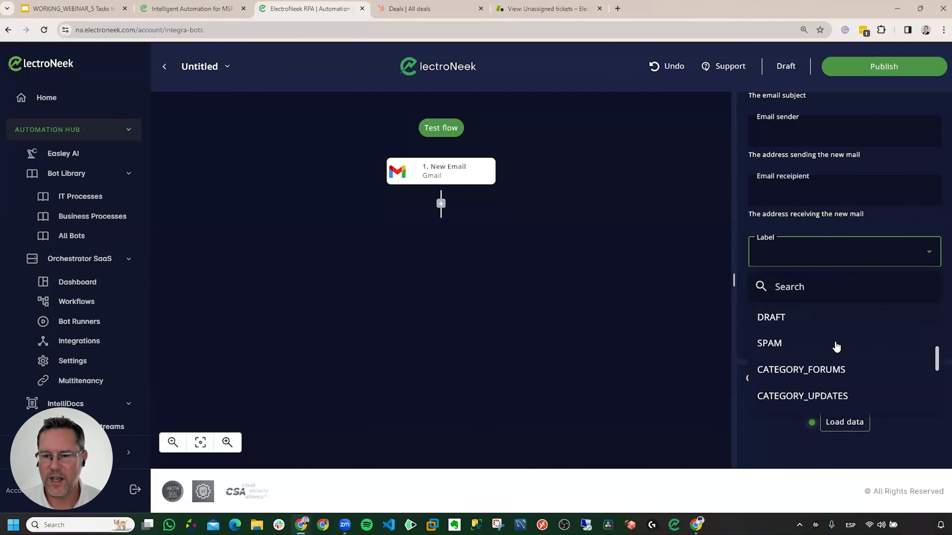
pyautogui.scroll(-2, 836, 347)
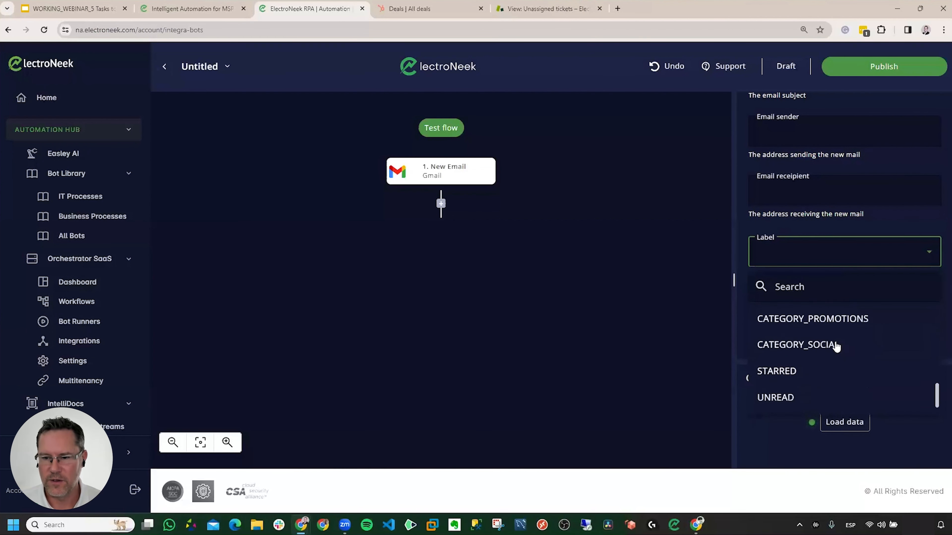
pyautogui.click(783, 398)
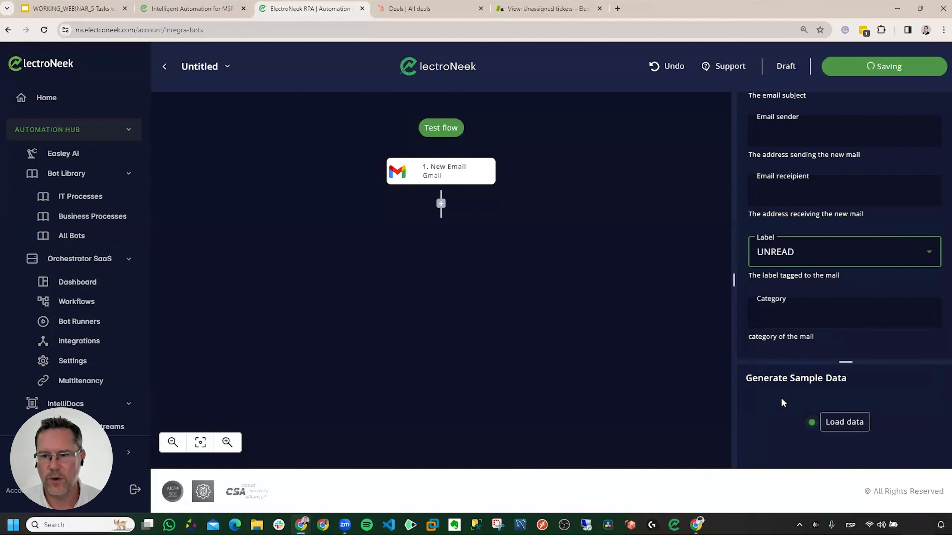
pyautogui.scroll(-1, 806, 294)
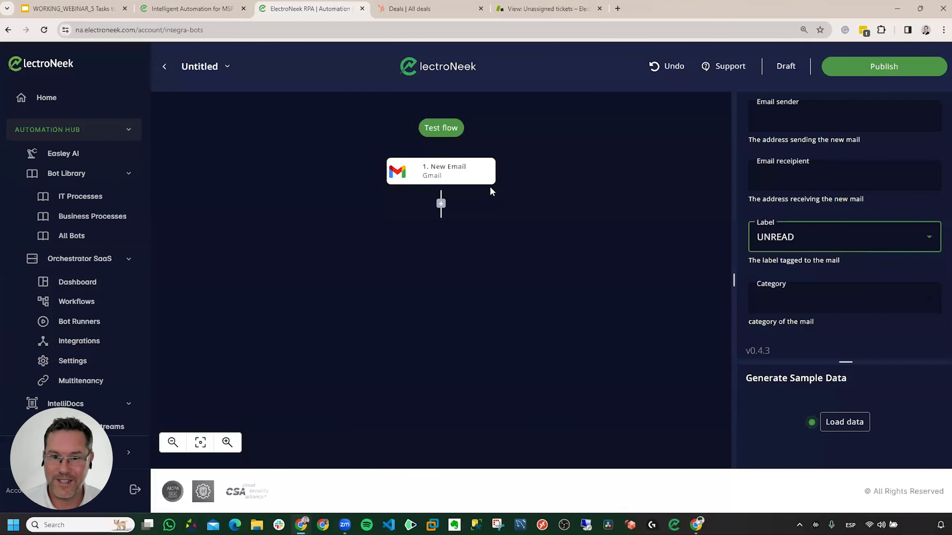
# Switch to the other browser window and examine the Gmail inbox and the Pending Payments spreadsheet.
pyautogui.moveTo(471, 182)
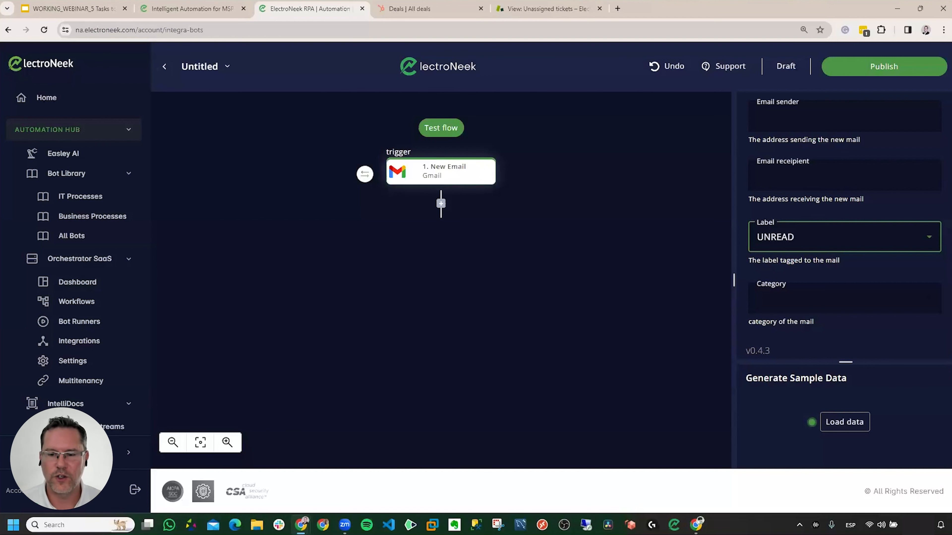
pyautogui.click(697, 525)
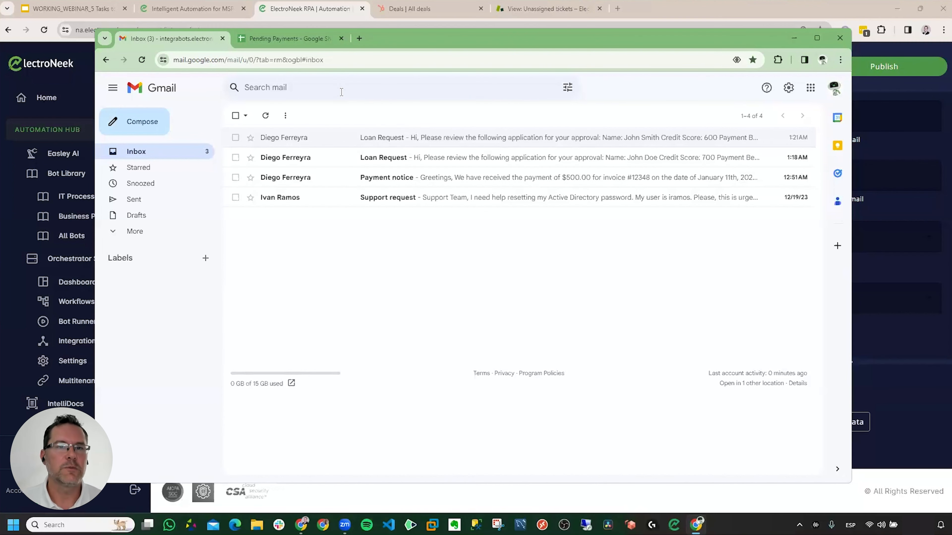
pyautogui.click(300, 39)
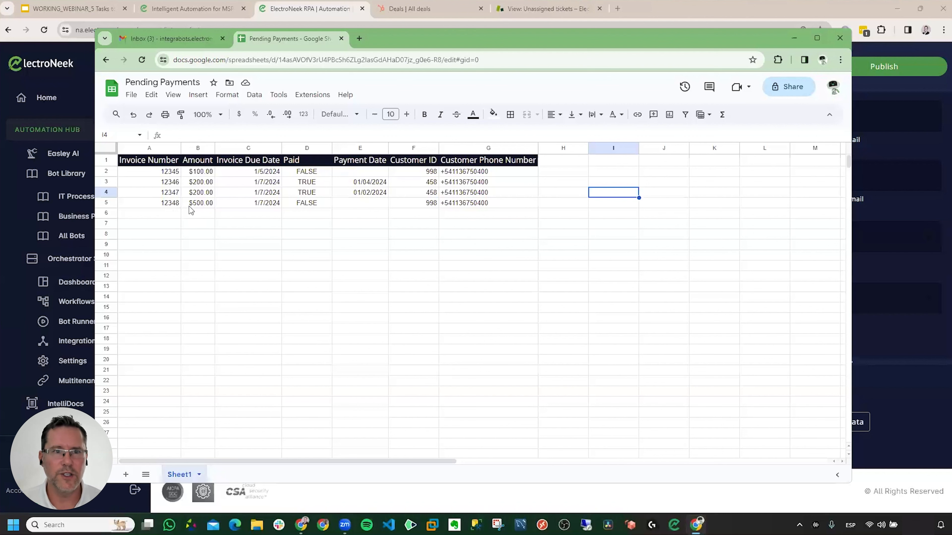
pyautogui.click(183, 38)
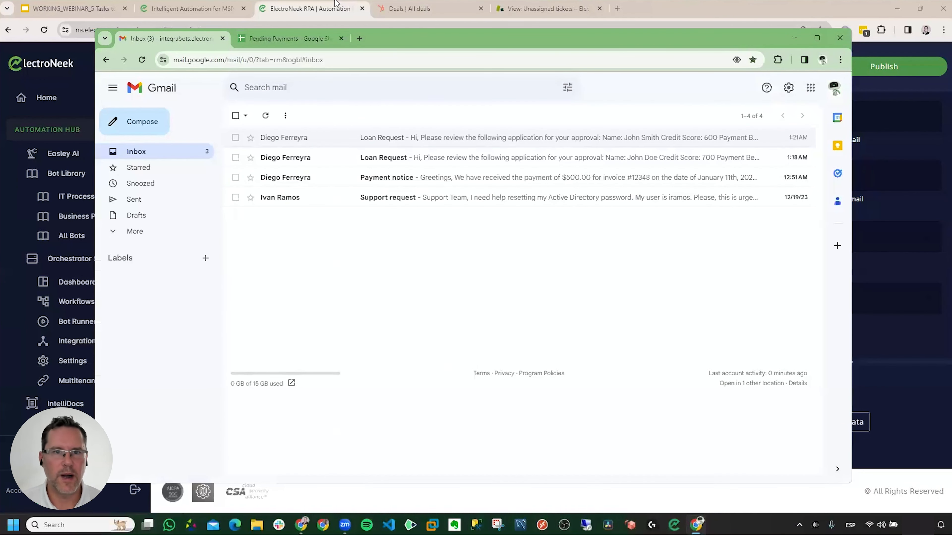
# Switch back to the ElectroNeek flow editor and load sample data for the New Email trigger.
pyautogui.click(312, 9)
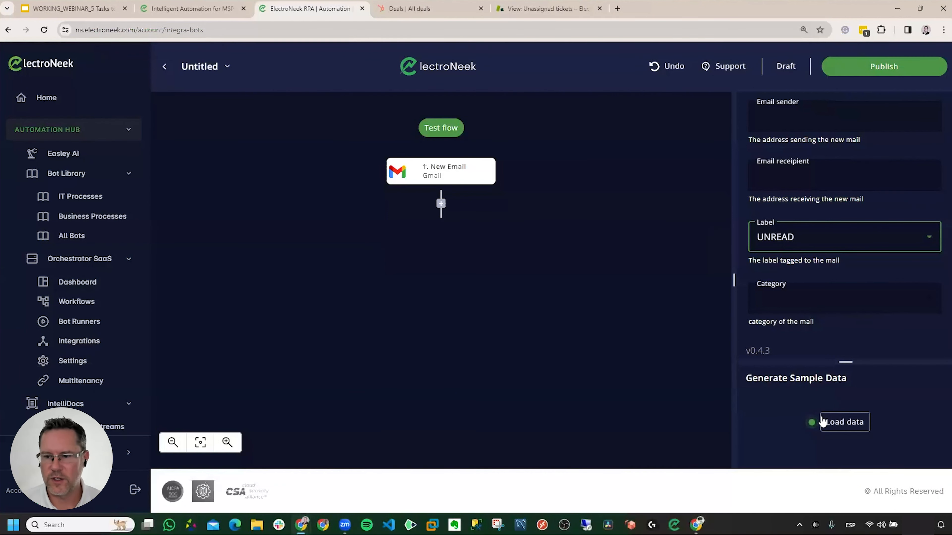
pyautogui.click(839, 427)
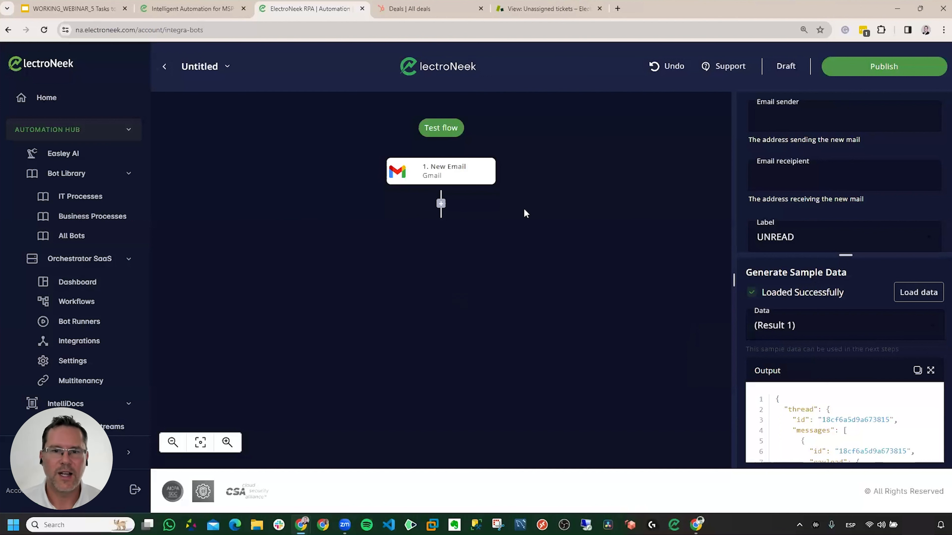
# Add an OpenAI step after the New Email trigger and set its action to Ask ChatGPT.
pyautogui.click(441, 205)
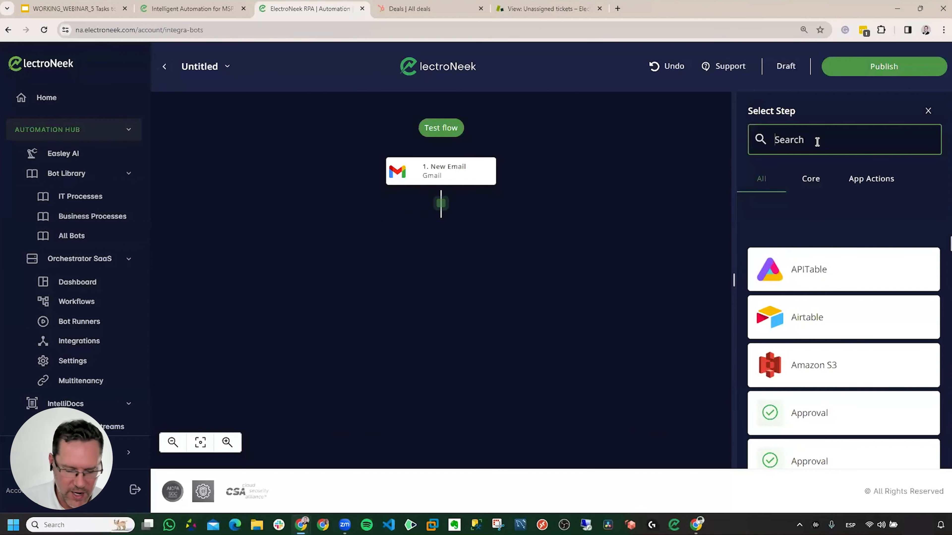
pyautogui.write('op')
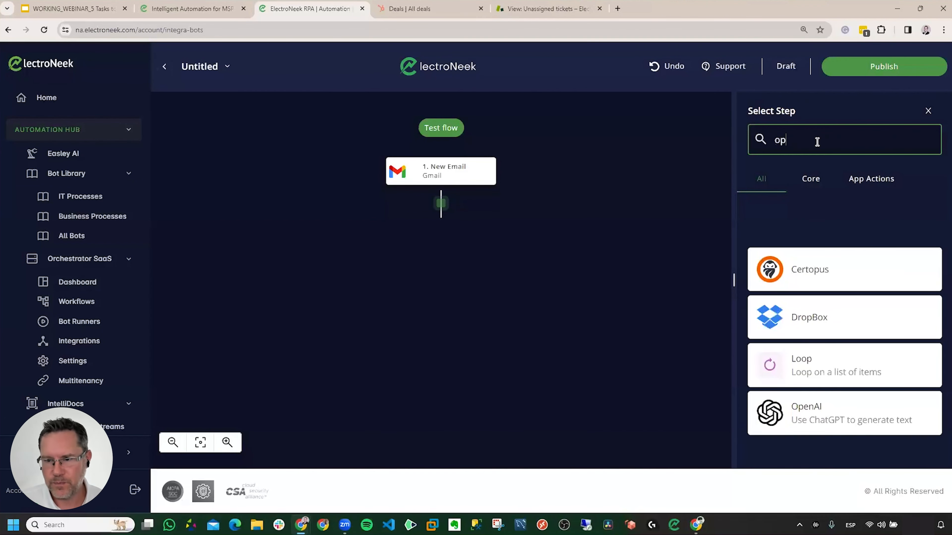
pyautogui.write('e')
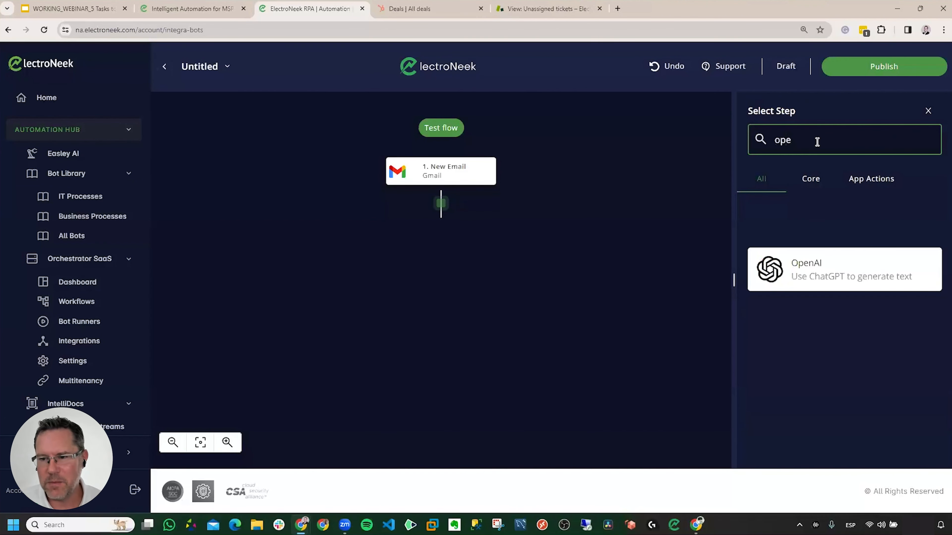
pyautogui.click(858, 276)
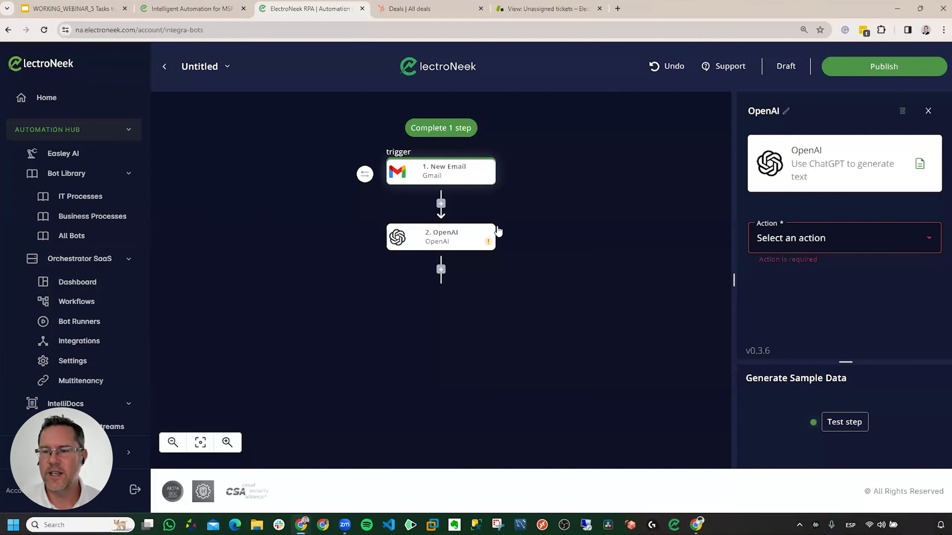
pyautogui.click(901, 243)
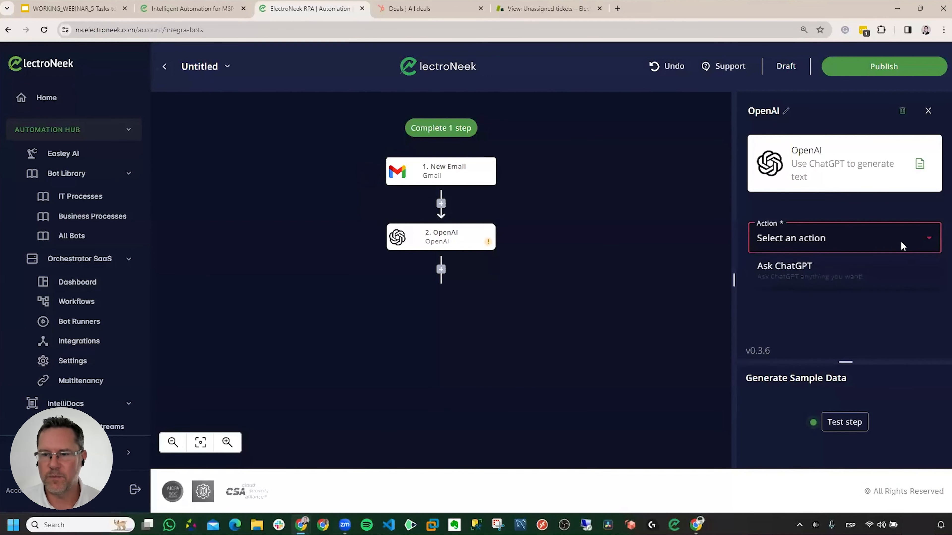
pyautogui.click(807, 275)
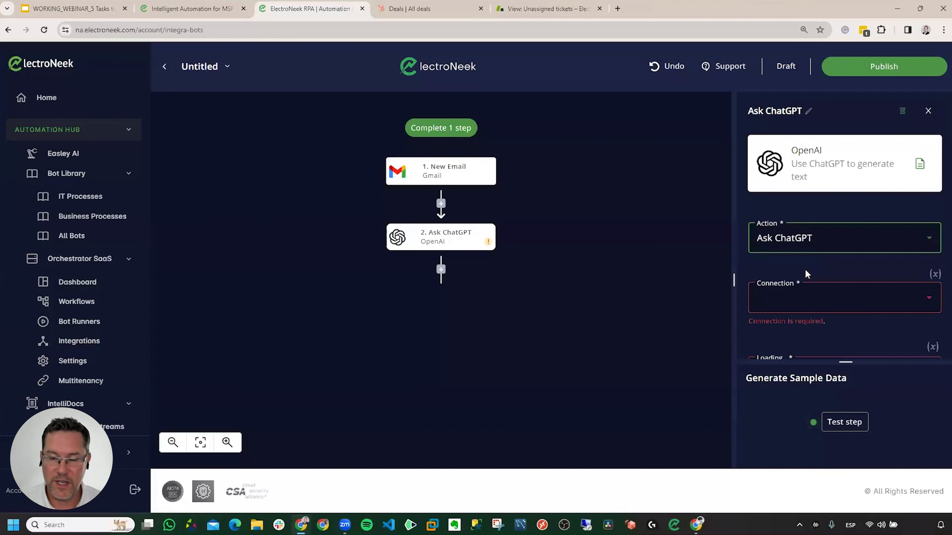
# Set the Ask ChatGPT step's connection to openai-IntegraBots-Test and its model to gpt-4.
pyautogui.scroll(-3, 821, 306)
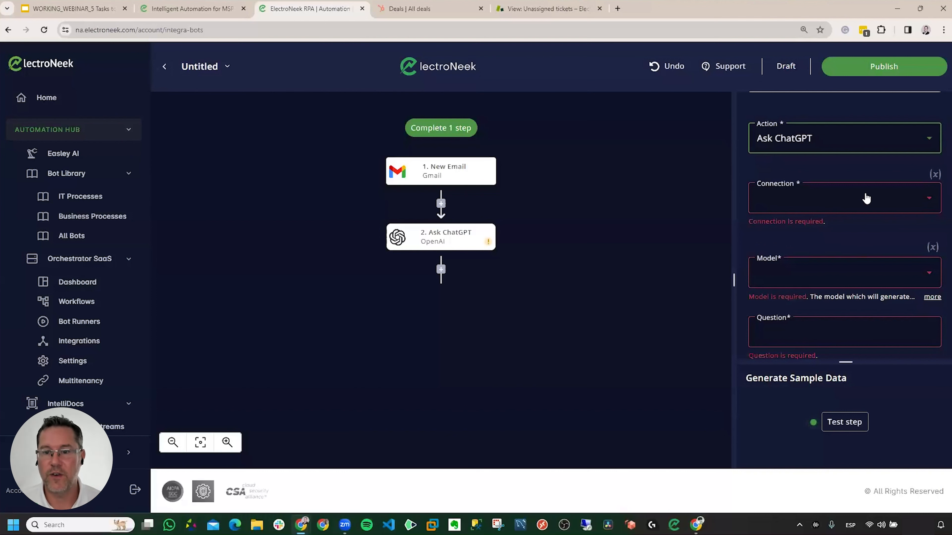
pyautogui.click(876, 199)
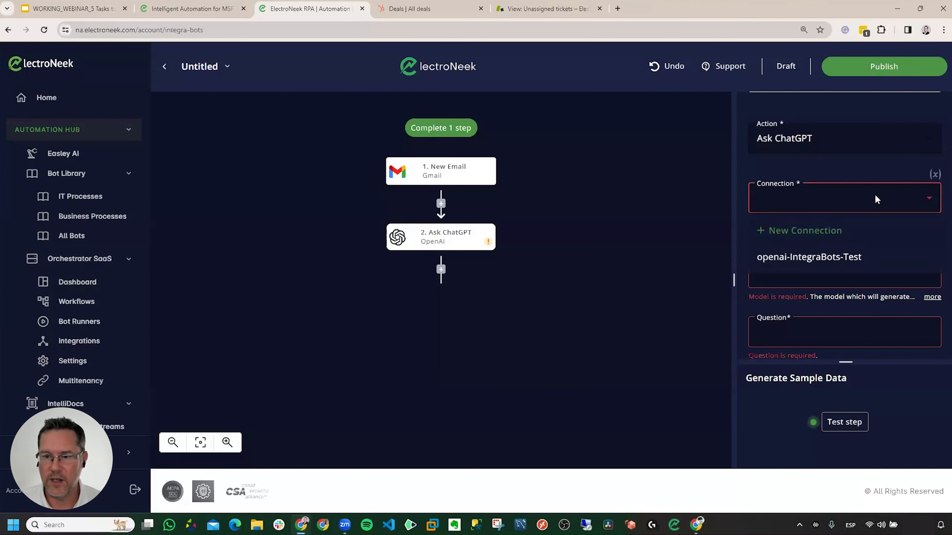
pyautogui.click(808, 265)
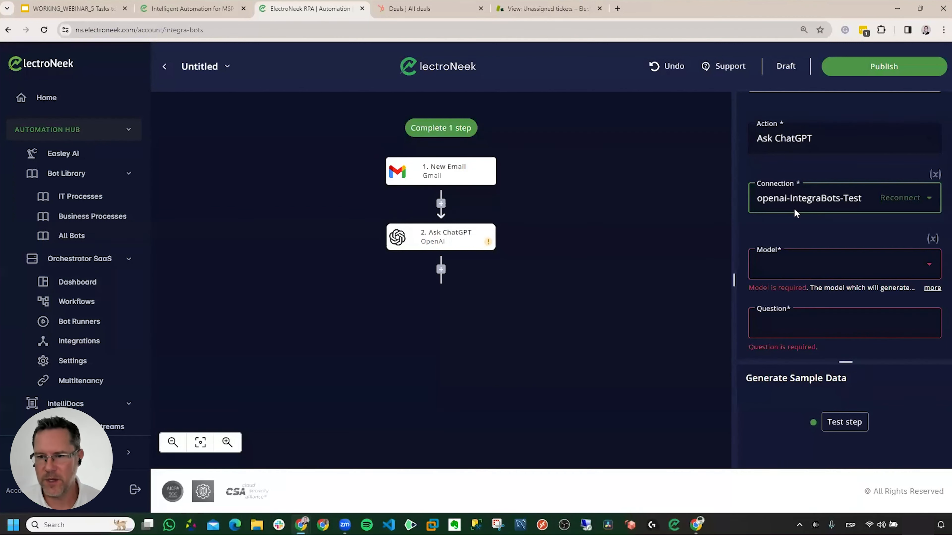
pyautogui.click(800, 267)
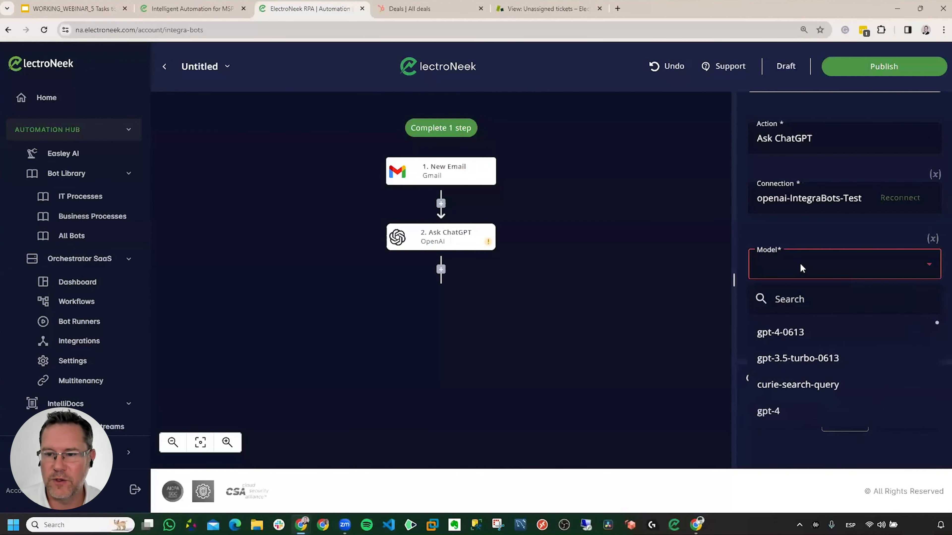
pyautogui.click(768, 411)
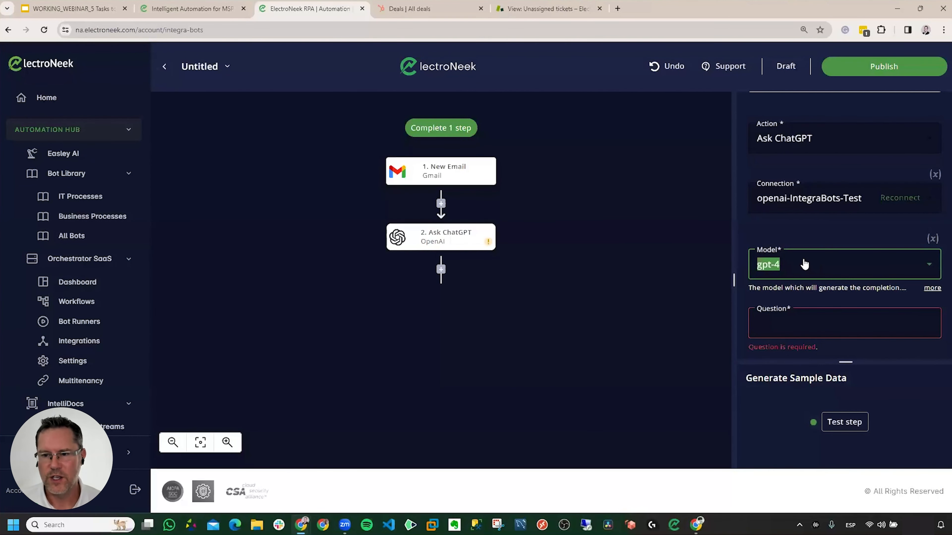
# Paste the question prompt requesting date,invoiceNumber,paidAmount as CSV from the payment notification, with MM/DD/YYYY dates, symbol-free invoice numbers and $0.00 amounts.
pyautogui.click(808, 320)
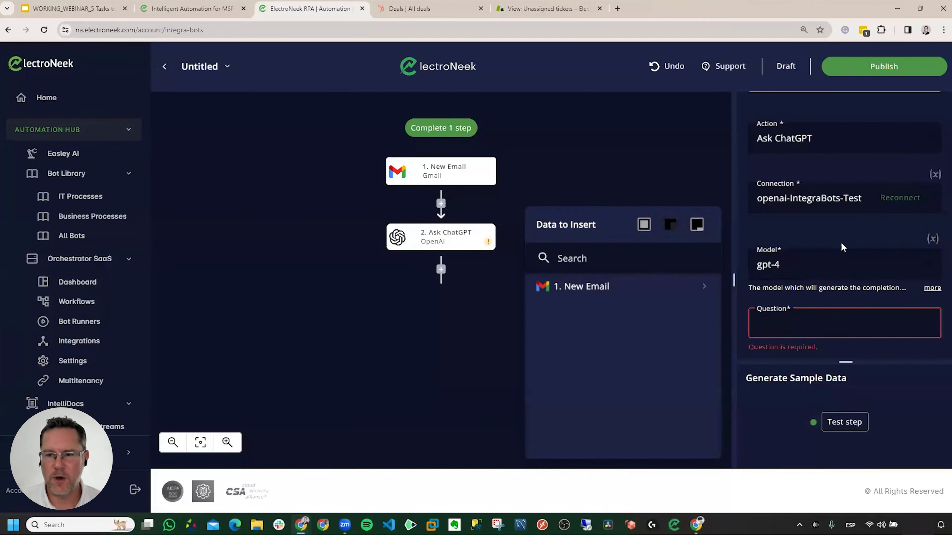
pyautogui.scroll(-3, 841, 243)
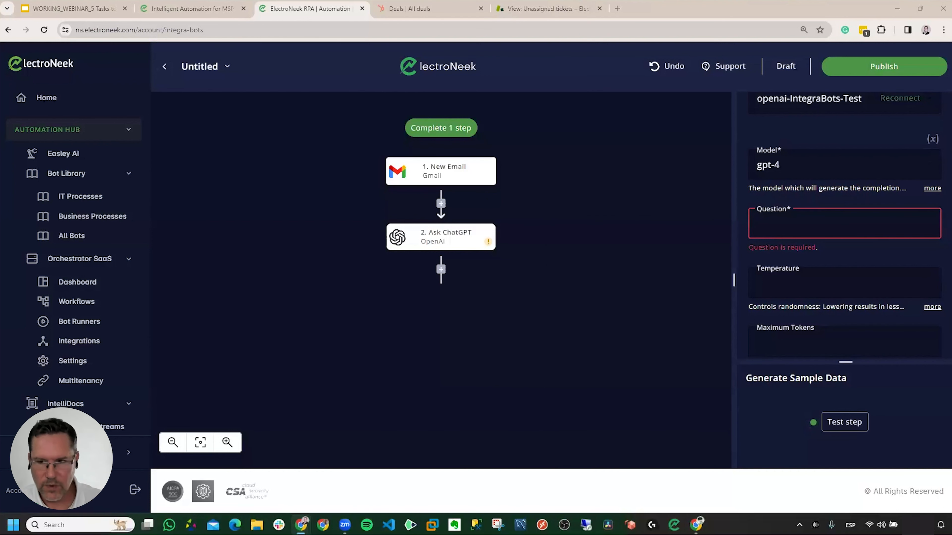
pyautogui.click(793, 224)
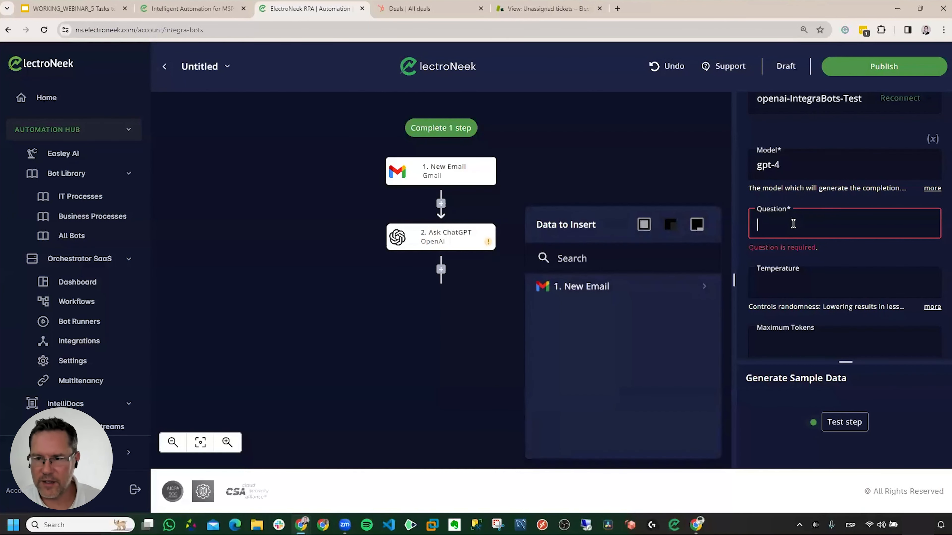
pyautogui.hotkey('ctrl', 'v')
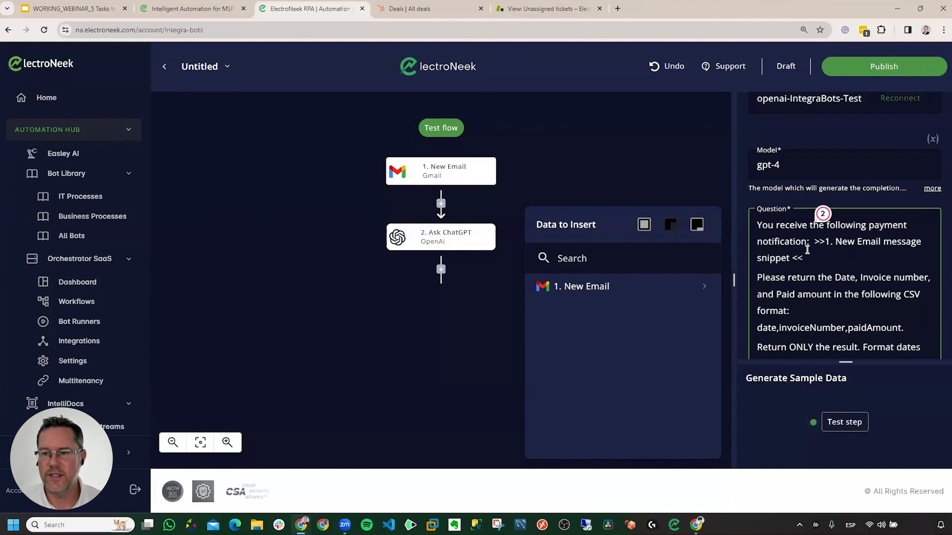
pyautogui.scroll(1, 807, 255)
pyautogui.scroll(-1, 816, 299)
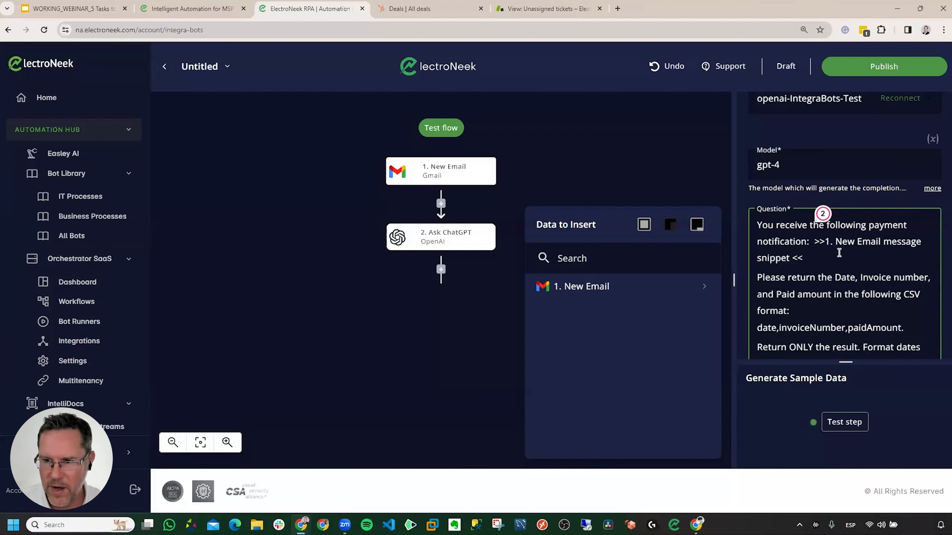
# Replace the ">>1. New Email message snippet <<" placeholder in the question with the message snippet variable from the New Email trigger.
pyautogui.click(816, 245)
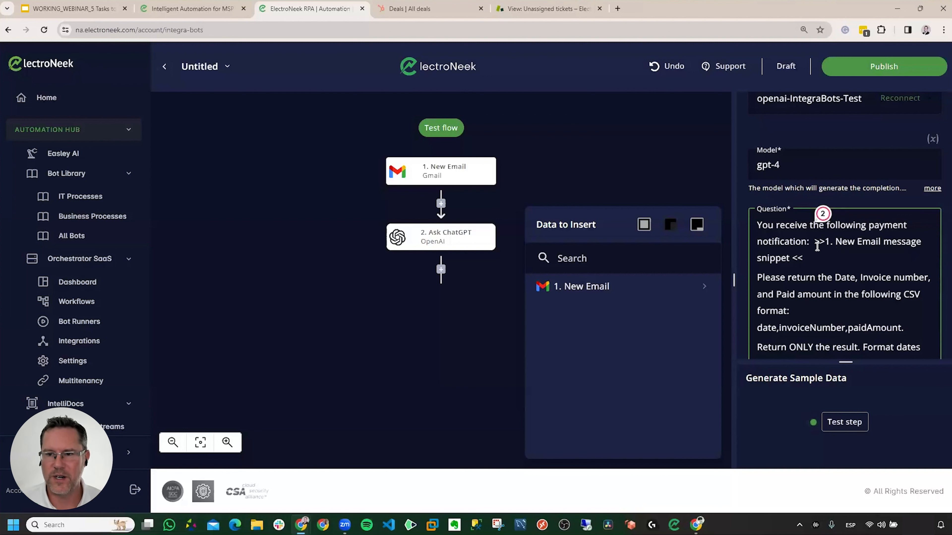
pyautogui.moveTo(622, 293)
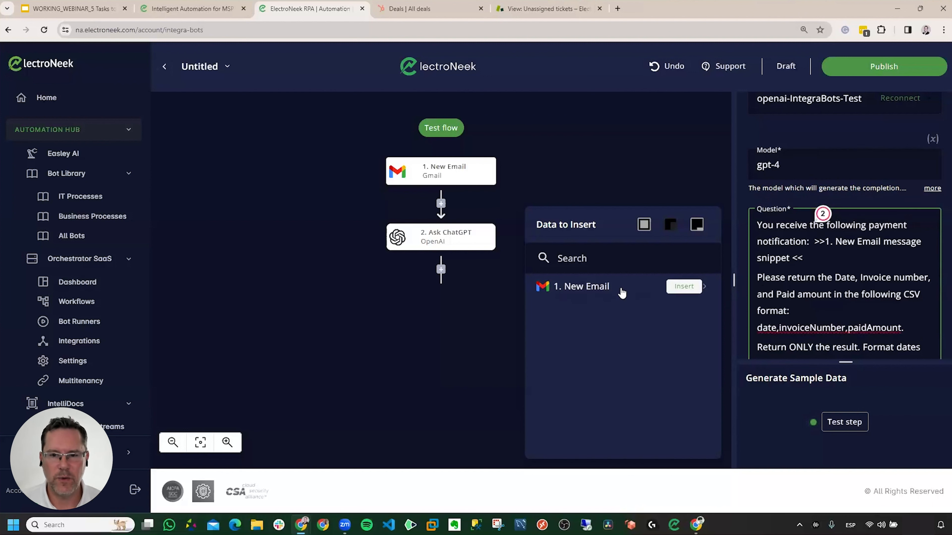
pyautogui.click(593, 291)
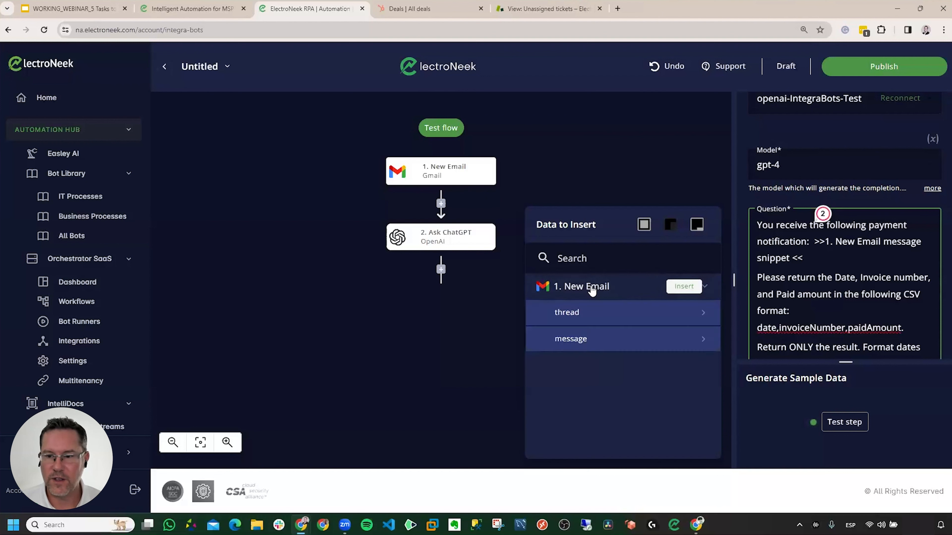
pyautogui.click(574, 341)
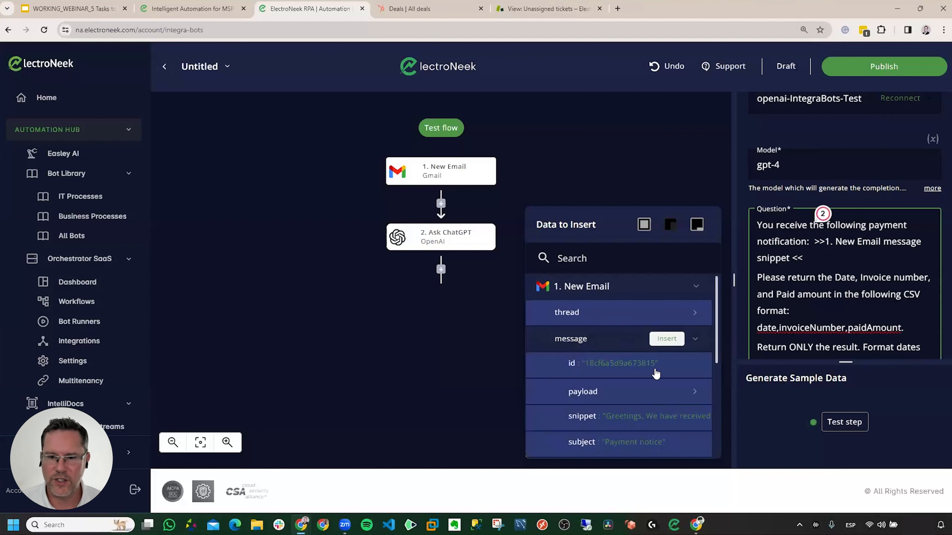
pyautogui.moveTo(605, 424)
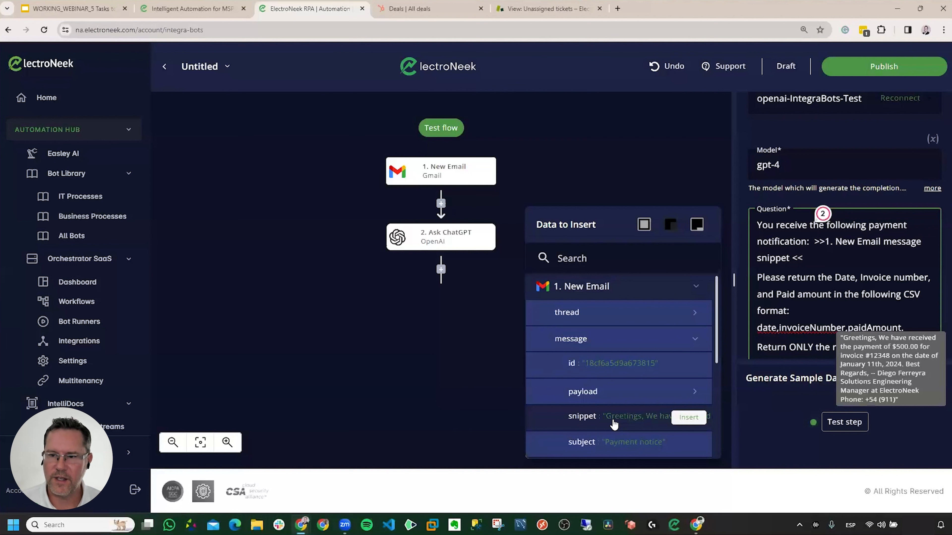
pyautogui.click(613, 425)
pyautogui.moveTo(804, 261); pyautogui.dragTo(794, 260)
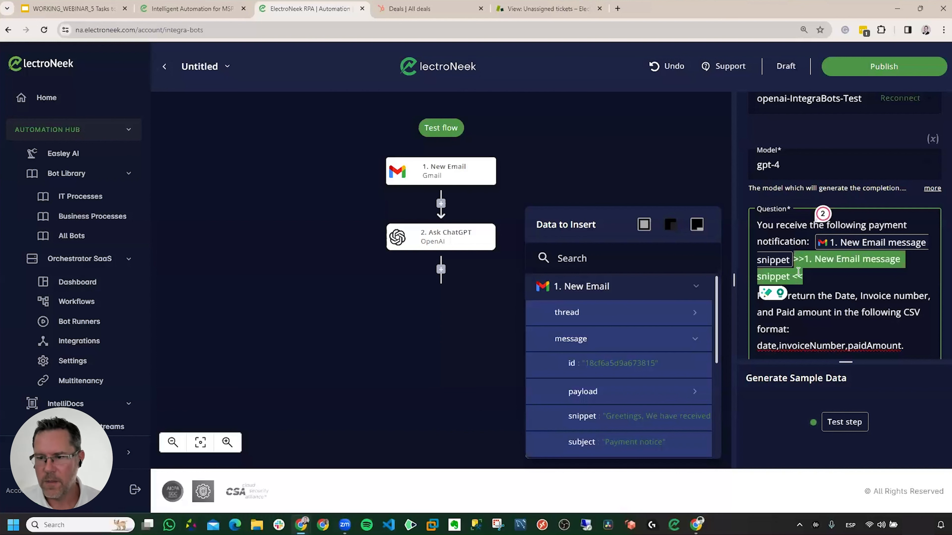
pyautogui.press('BackSpace')
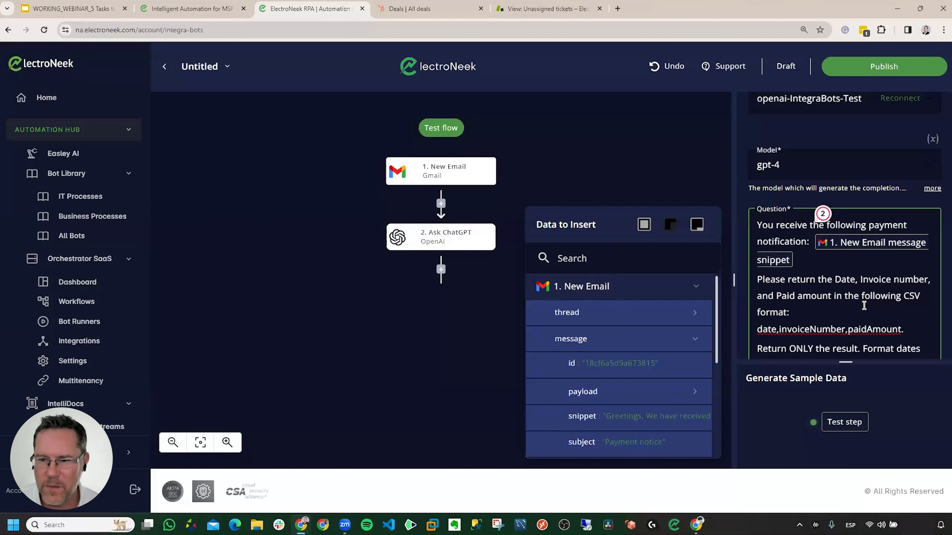
# Set the temperature of the Ask ChatGPT step to 0.17.
pyautogui.scroll(-1, 864, 306)
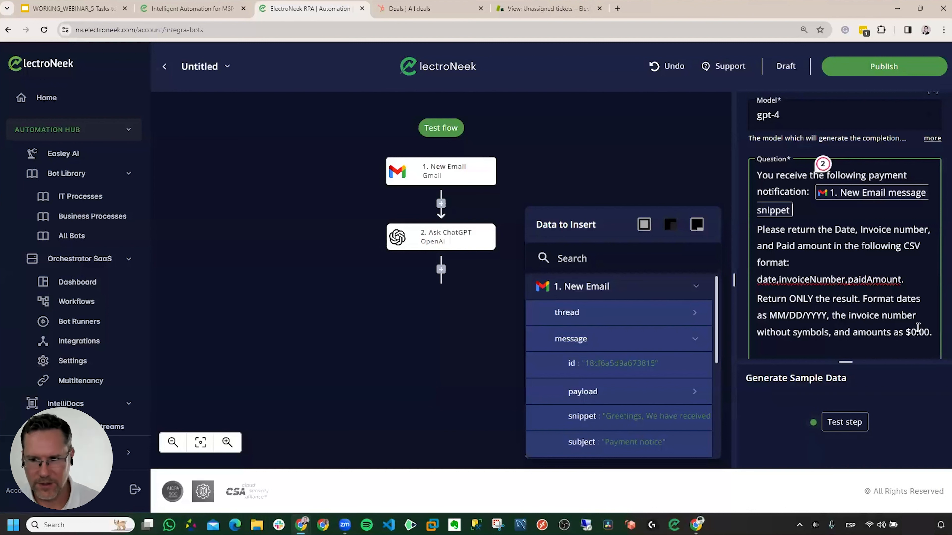
pyautogui.scroll(-2, 910, 325)
pyautogui.scroll(-1, 909, 324)
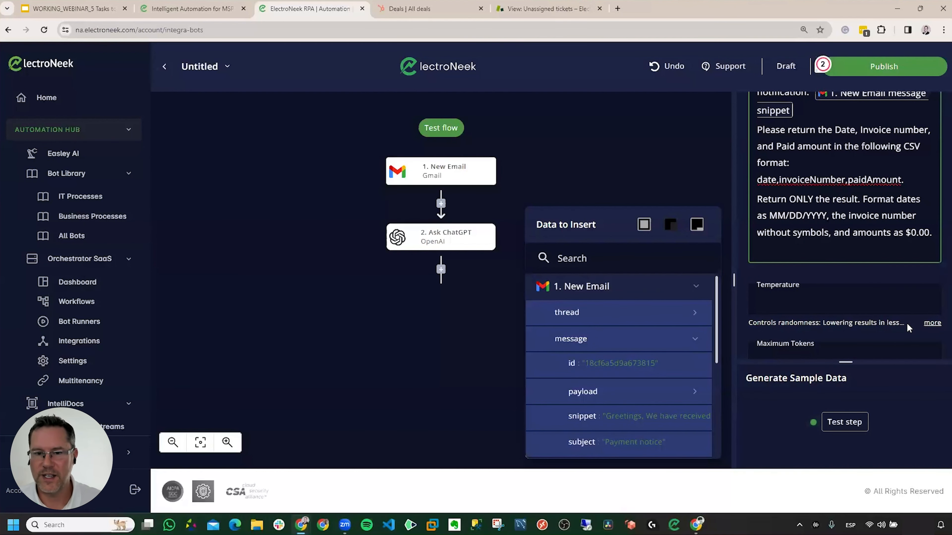
pyautogui.click(778, 299)
pyautogui.write('0')
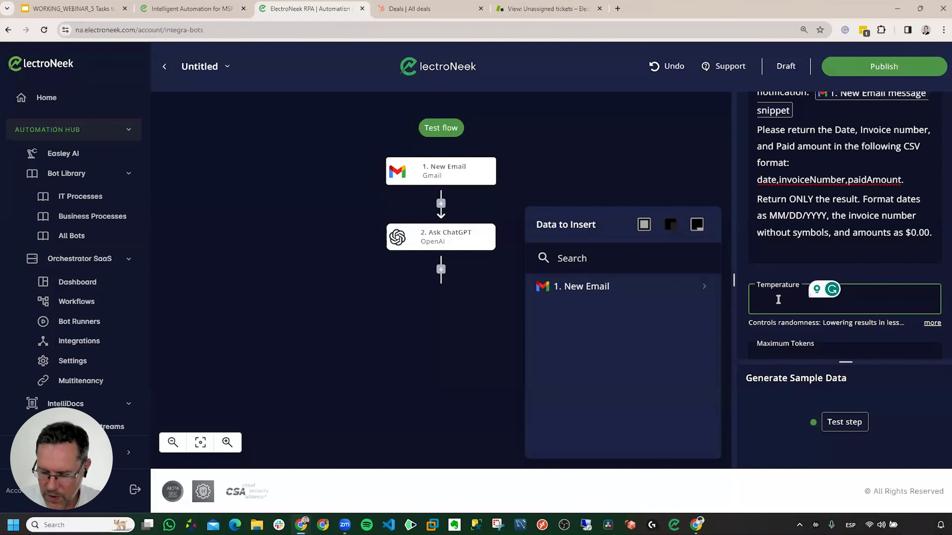
pyautogui.write('.17')
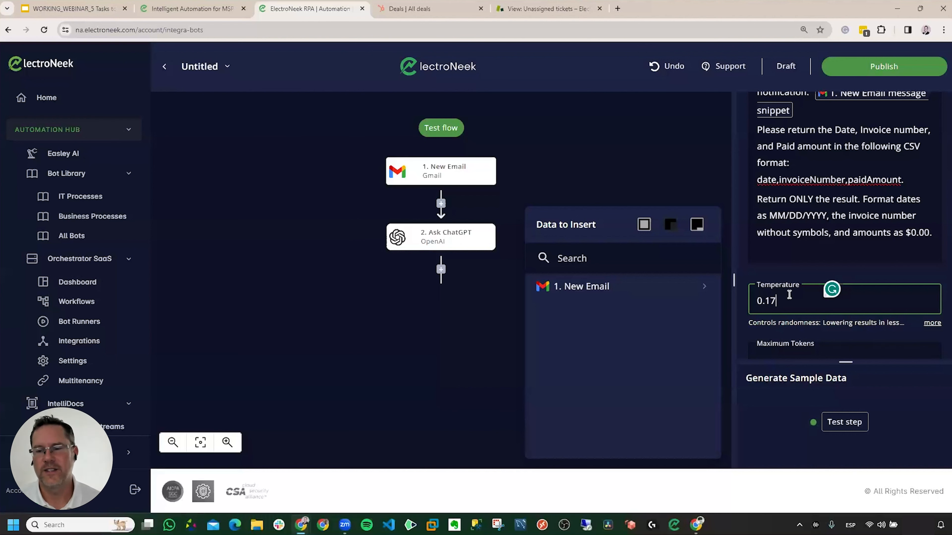
# Test the Ask ChatGPT step to generate its sample output.
pyautogui.scroll(-5, 789, 294)
pyautogui.scroll(3, 790, 298)
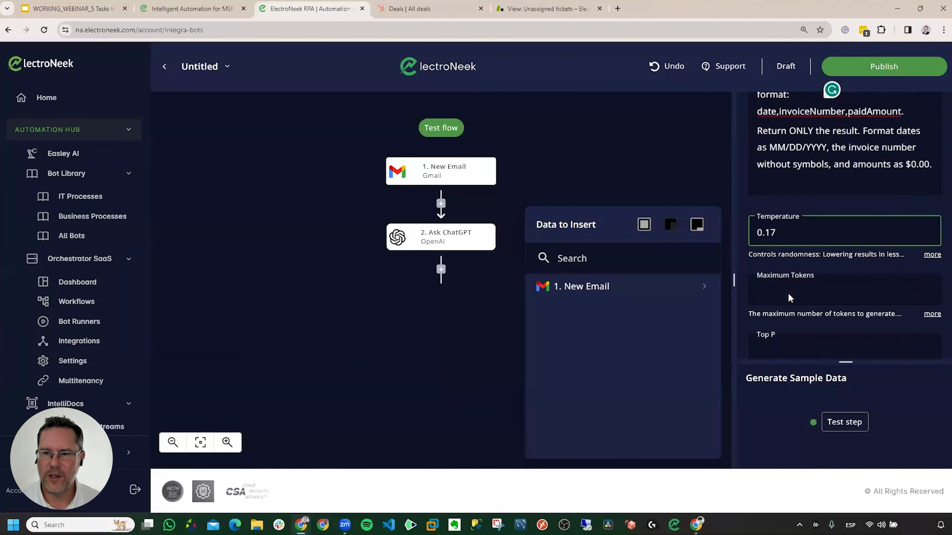
pyautogui.scroll(3, 789, 298)
pyautogui.click(842, 425)
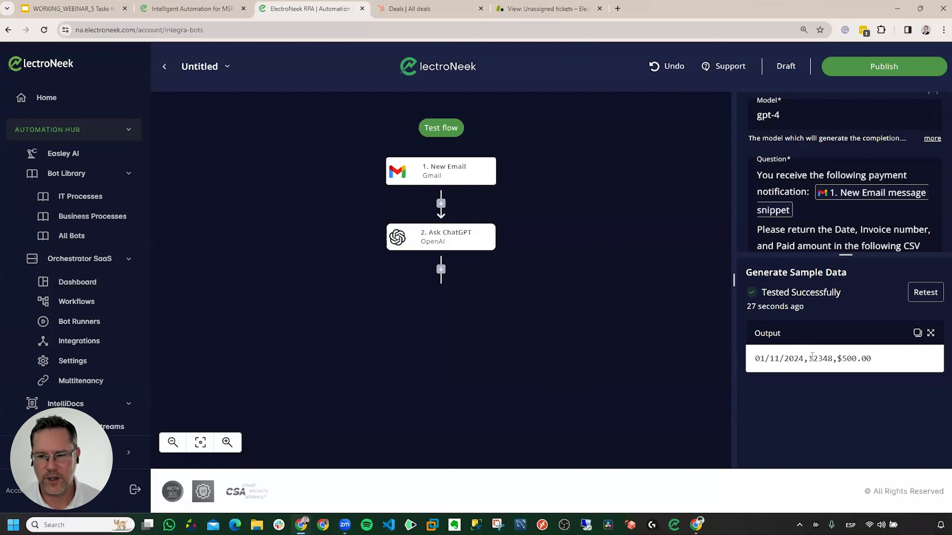
# Add a CSV step after Ask ChatGPT and set its action to Convert CSV to JSON.
pyautogui.click(440, 270)
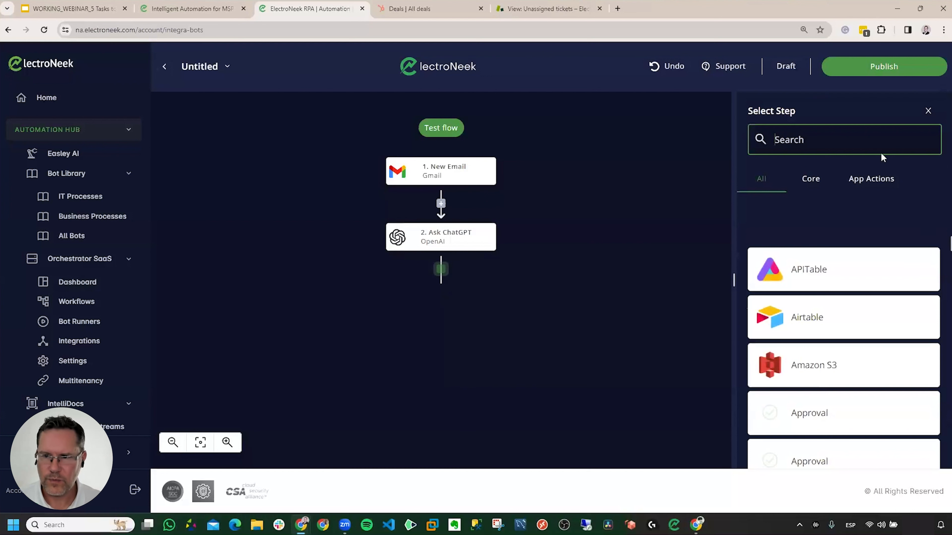
pyautogui.write('c')
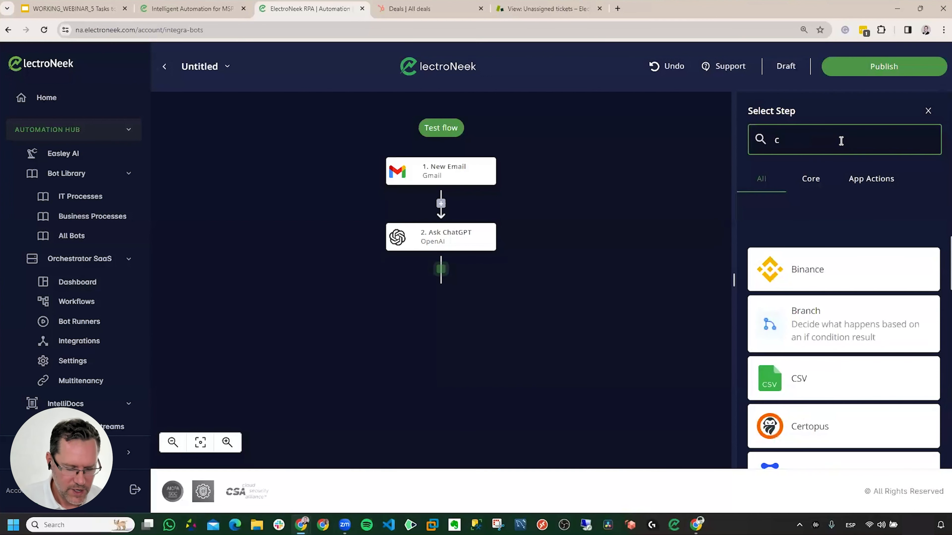
pyautogui.write('sv')
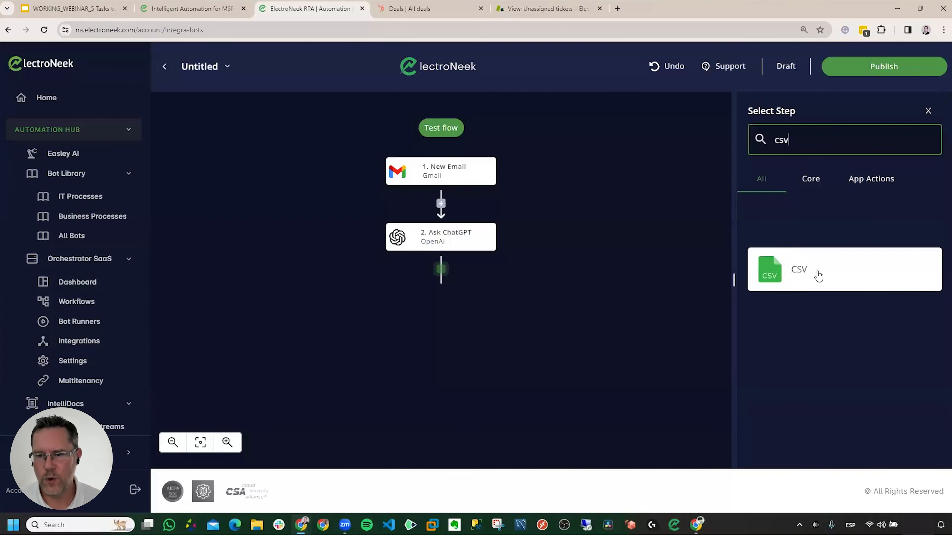
pyautogui.click(819, 277)
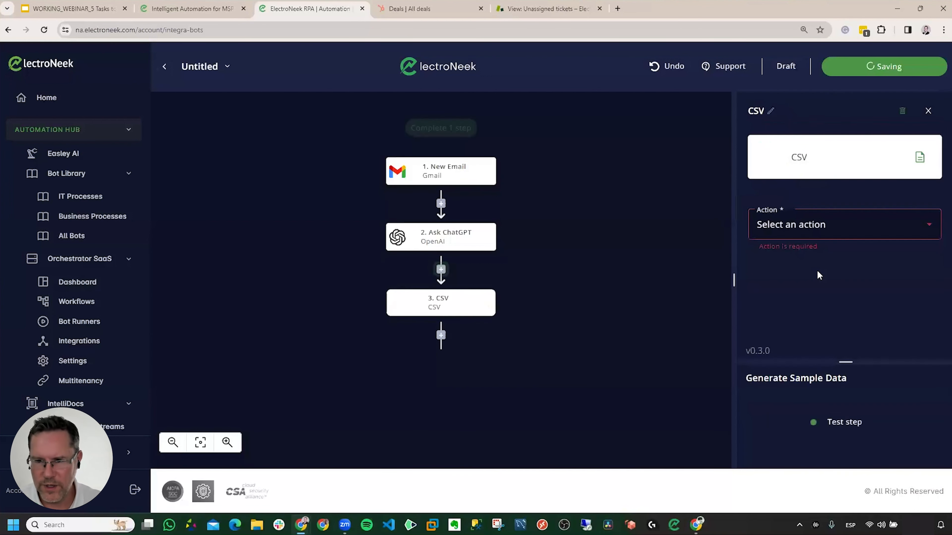
pyautogui.click(852, 232)
pyautogui.click(844, 253)
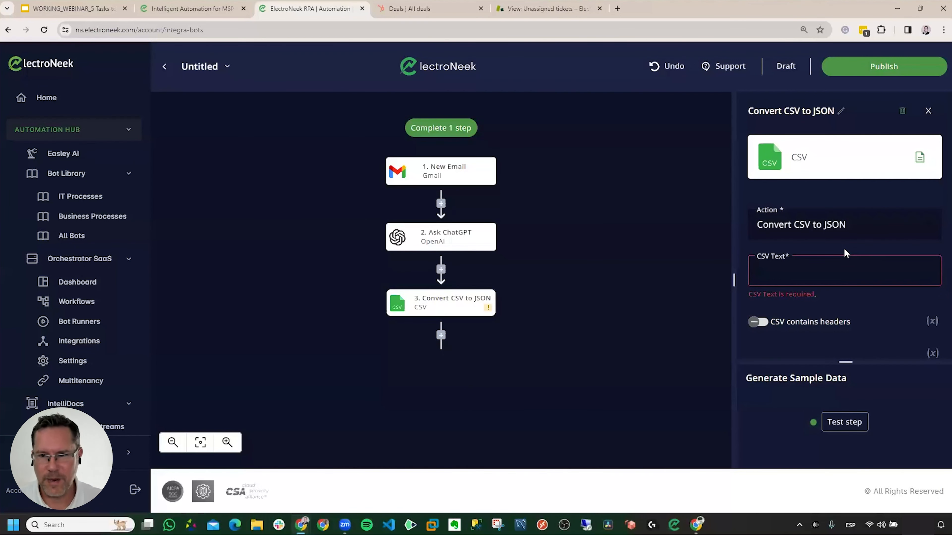
# Insert the Ask ChatGPT result as the CSV text and set the delimiter type to Comma.
pyautogui.click(823, 273)
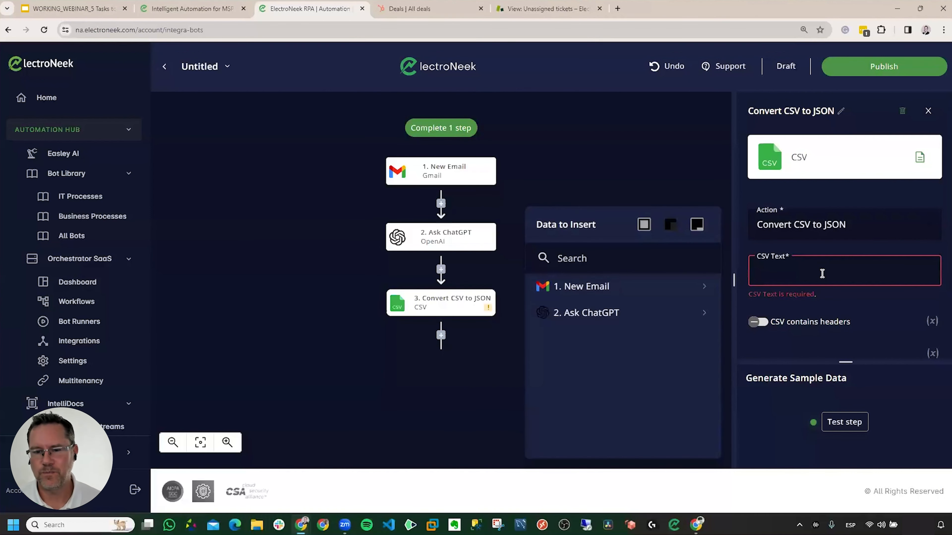
pyautogui.click(616, 316)
pyautogui.click(631, 339)
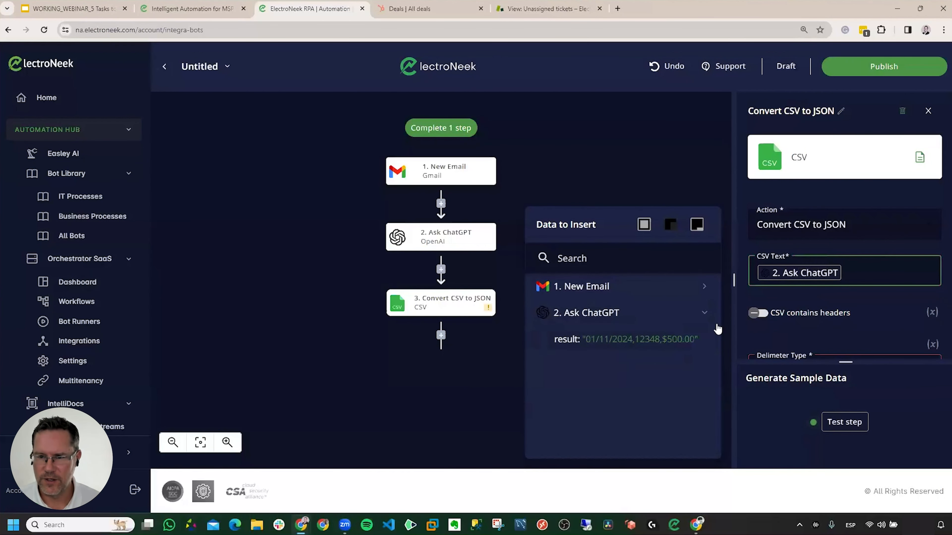
pyautogui.scroll(-1, 835, 310)
pyautogui.click(841, 321)
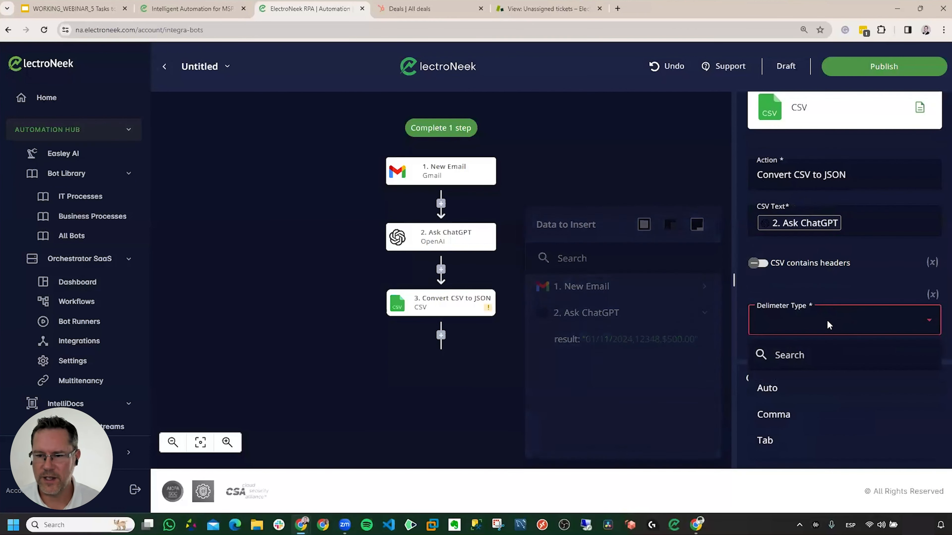
pyautogui.click(788, 415)
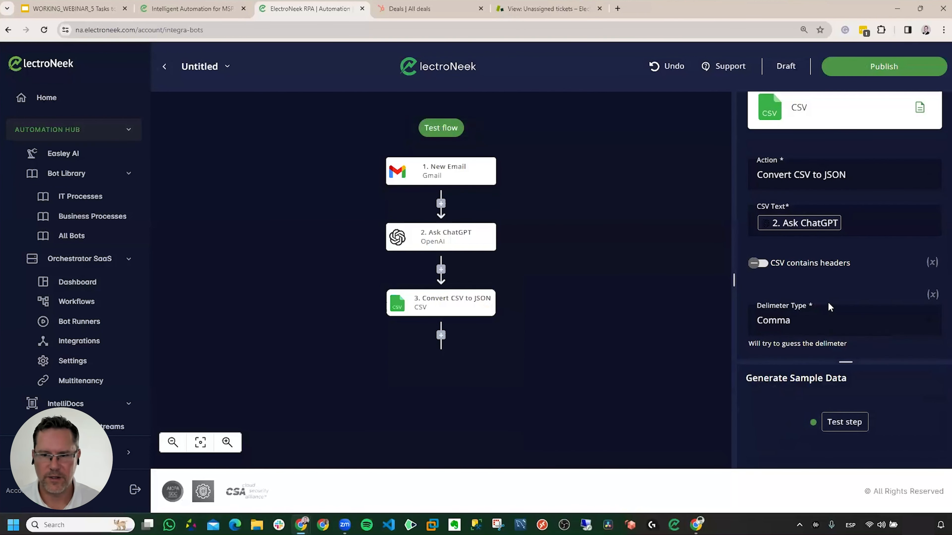
# Test the Convert CSV to JSON step and examine the date in its sample output.
pyautogui.scroll(-1, 828, 302)
pyautogui.click(846, 424)
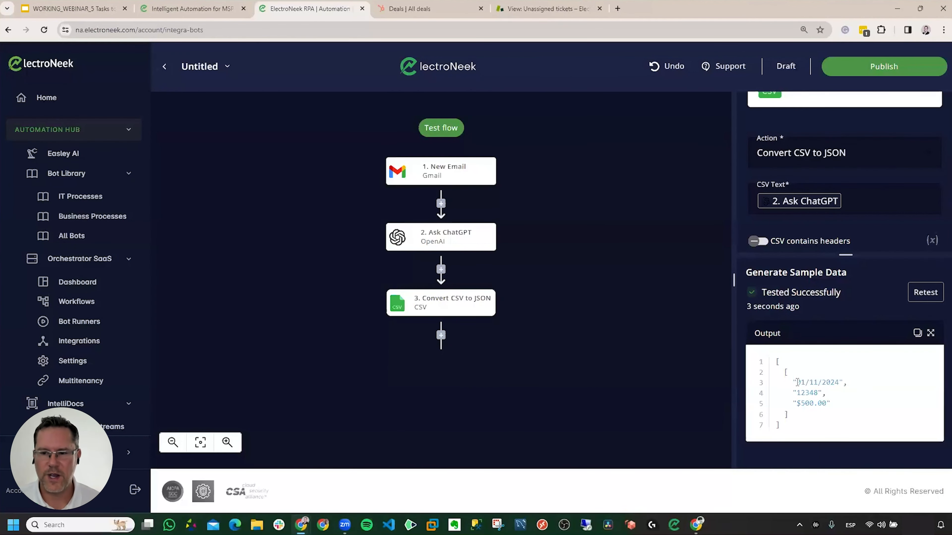
pyautogui.moveTo(793, 382); pyautogui.dragTo(842, 383)
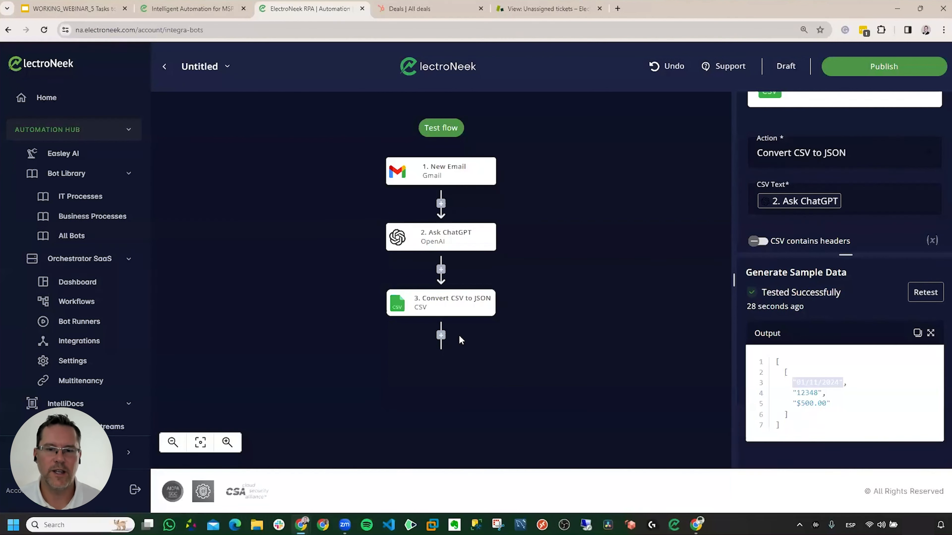
# Add a Google Sheets step after Convert CSV to JSON and set its action to Find Rows.
pyautogui.click(441, 337)
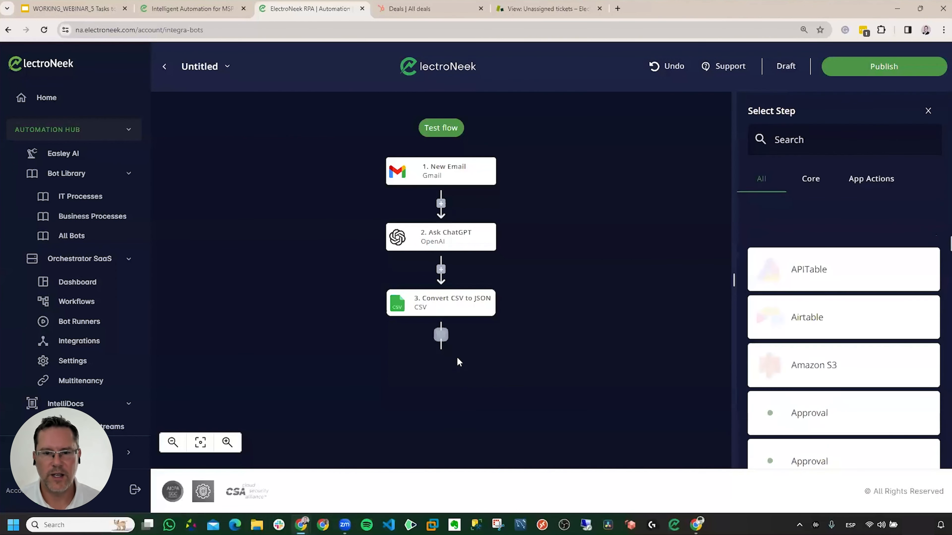
pyautogui.click(855, 144)
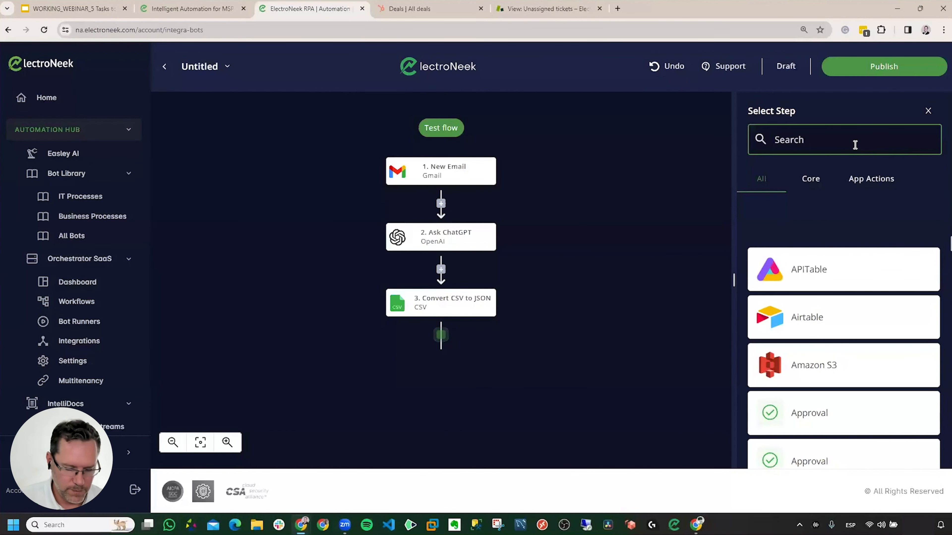
pyautogui.write('goo')
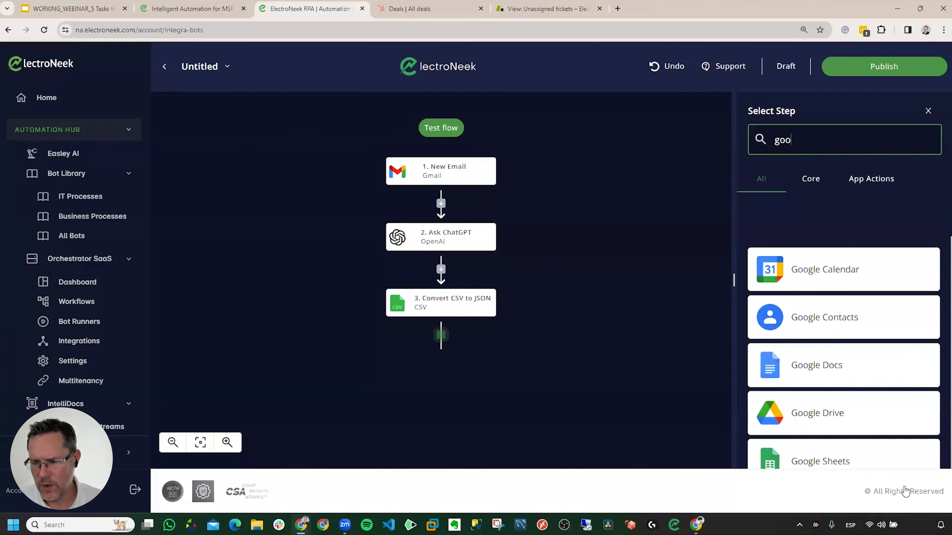
pyautogui.click(844, 458)
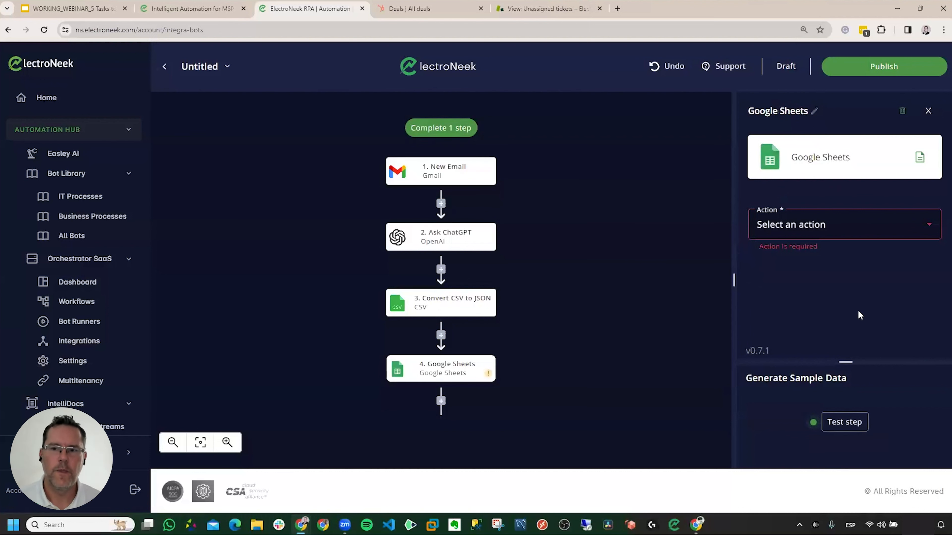
pyautogui.click(850, 234)
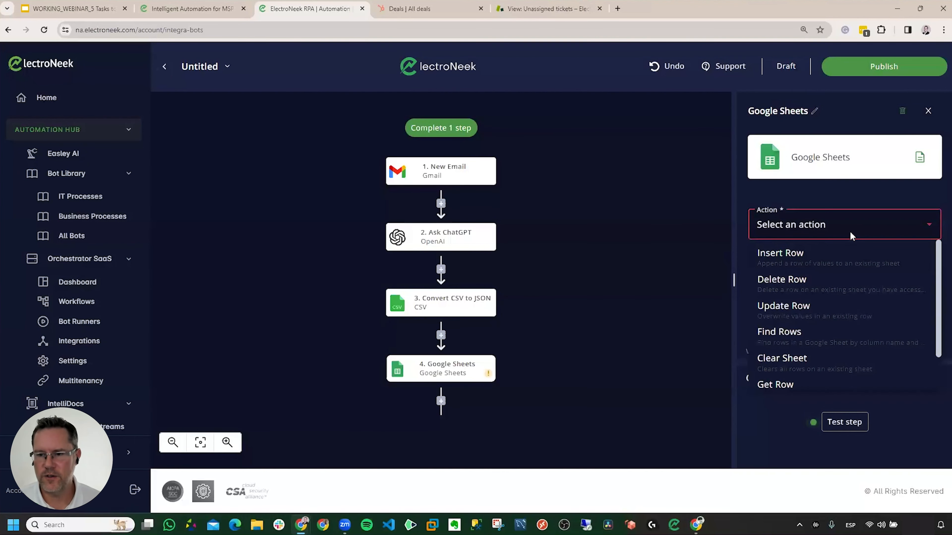
pyautogui.click(808, 335)
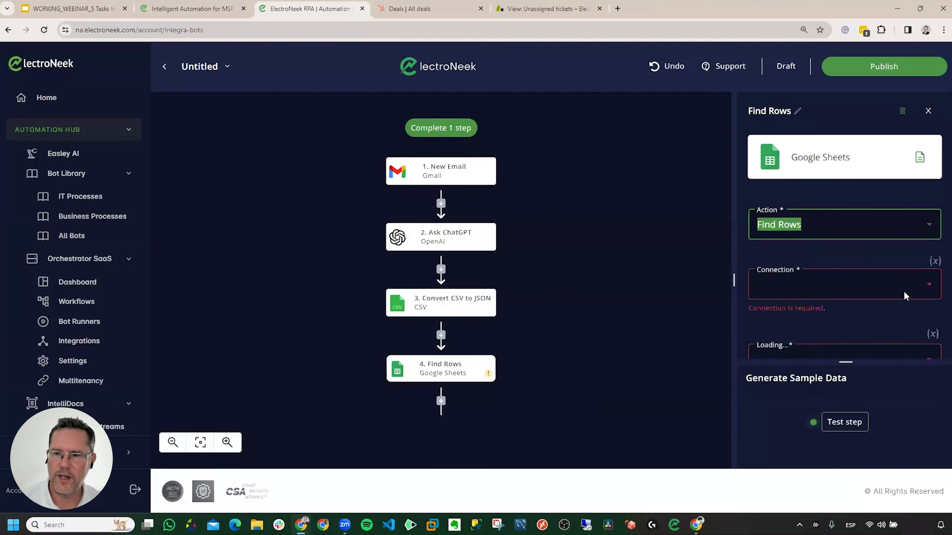
# Use the google-sheets-IntegraBots-Test connection for Find Rows and select the Pending Payments spreadsheet.
pyautogui.click(888, 292)
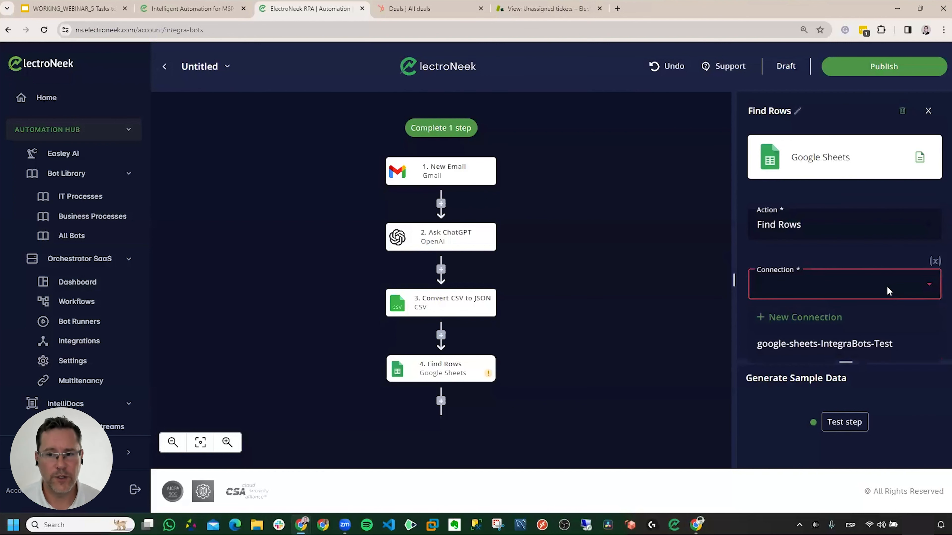
pyautogui.click(869, 349)
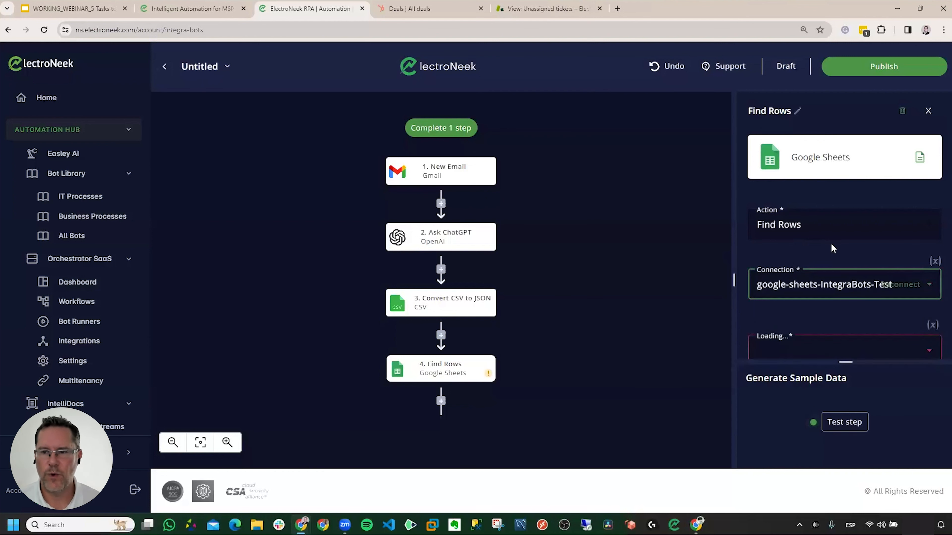
pyautogui.scroll(-3, 831, 243)
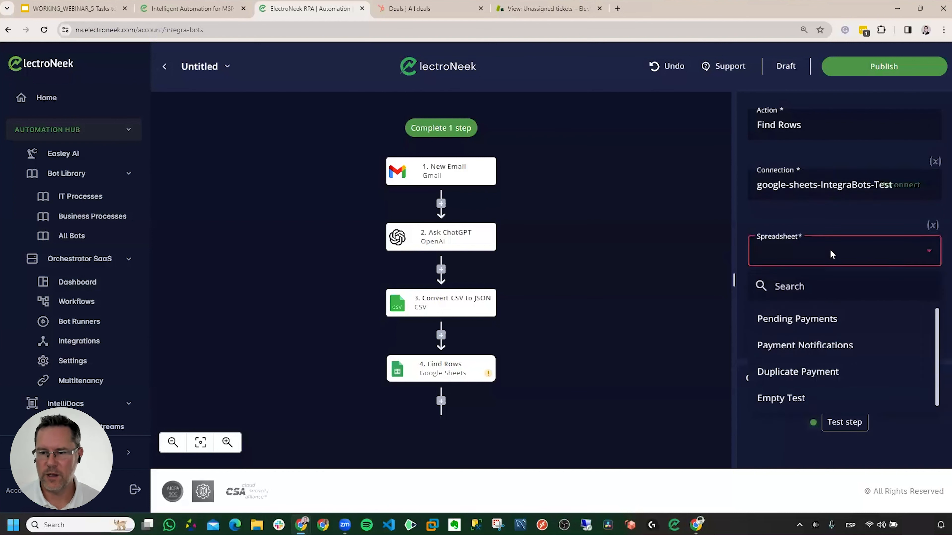
pyautogui.click(802, 320)
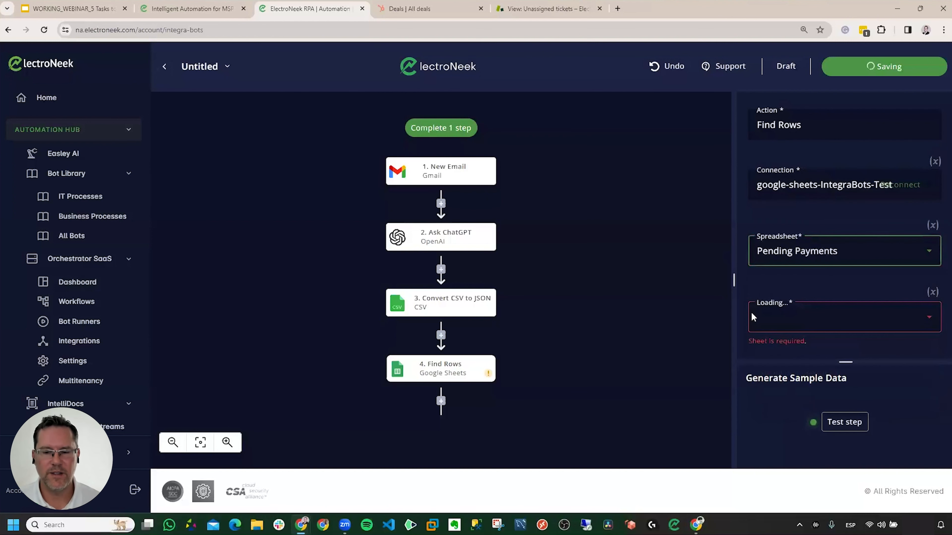
# Check the Pending Payments spreadsheet in the other browser window, and choose Sheet1 as the sheet for Find Rows.
pyautogui.hotkey('alt', 'Tab')
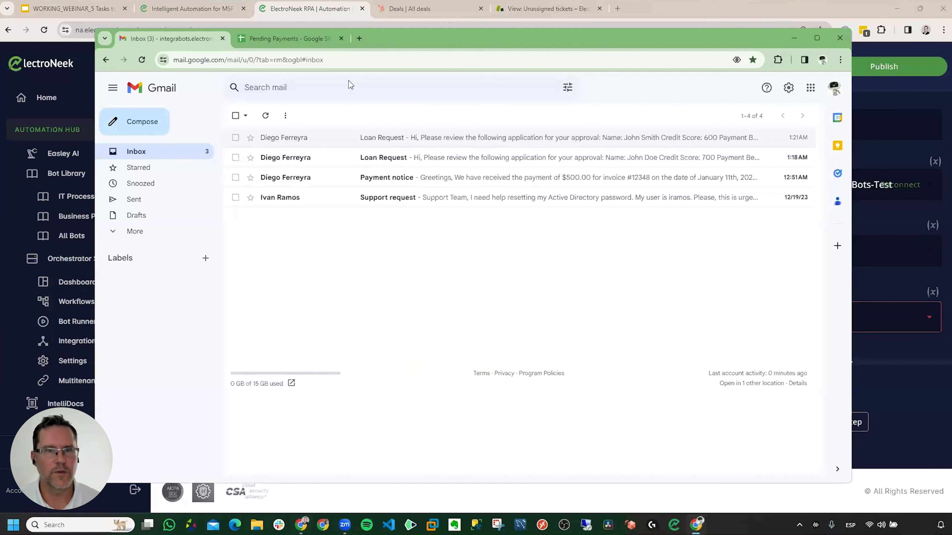
pyautogui.click(302, 36)
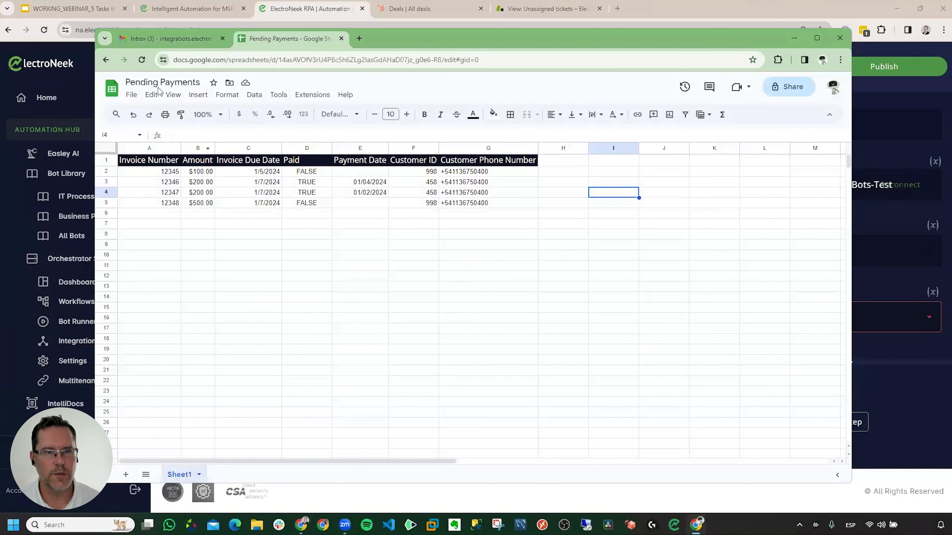
pyautogui.click(281, 10)
pyautogui.click(873, 317)
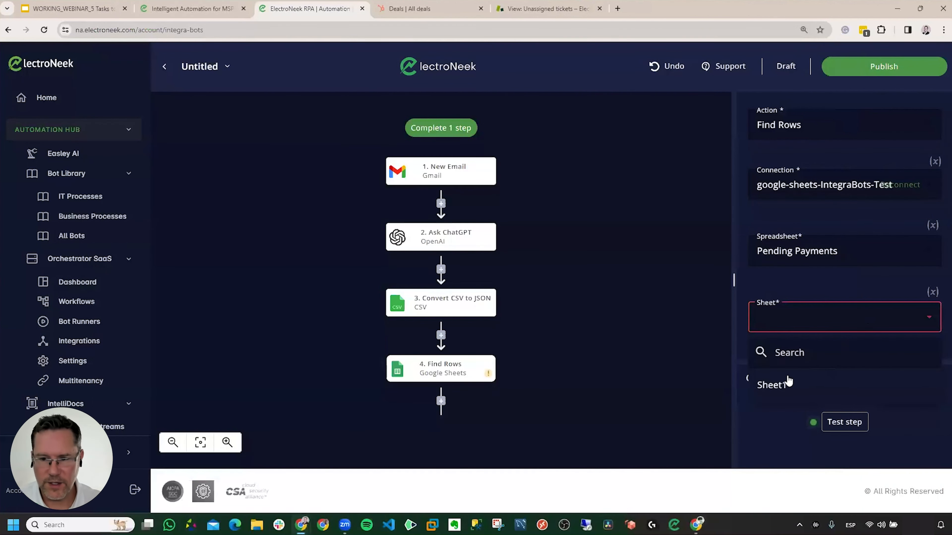
pyautogui.click(771, 385)
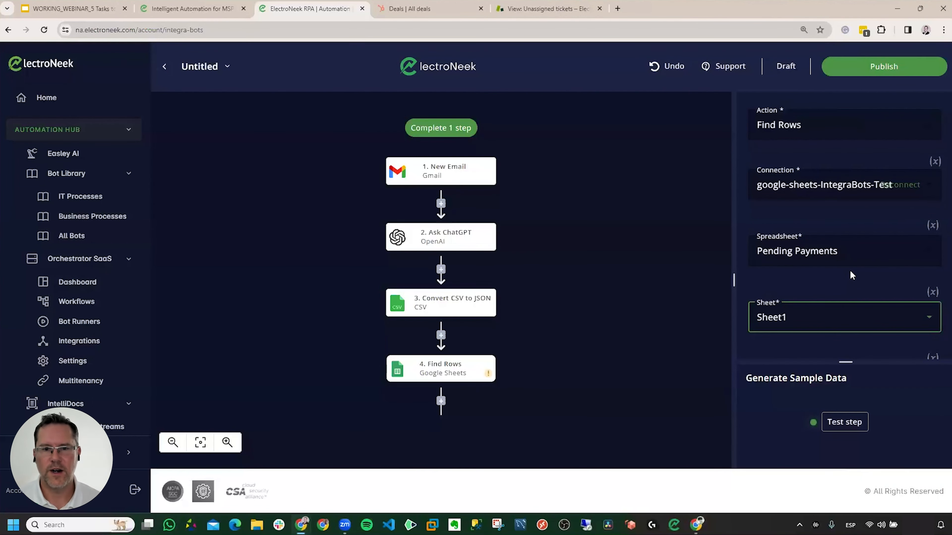
# Set Invoice Number as the column for Find Rows to search in.
pyautogui.scroll(-3, 850, 275)
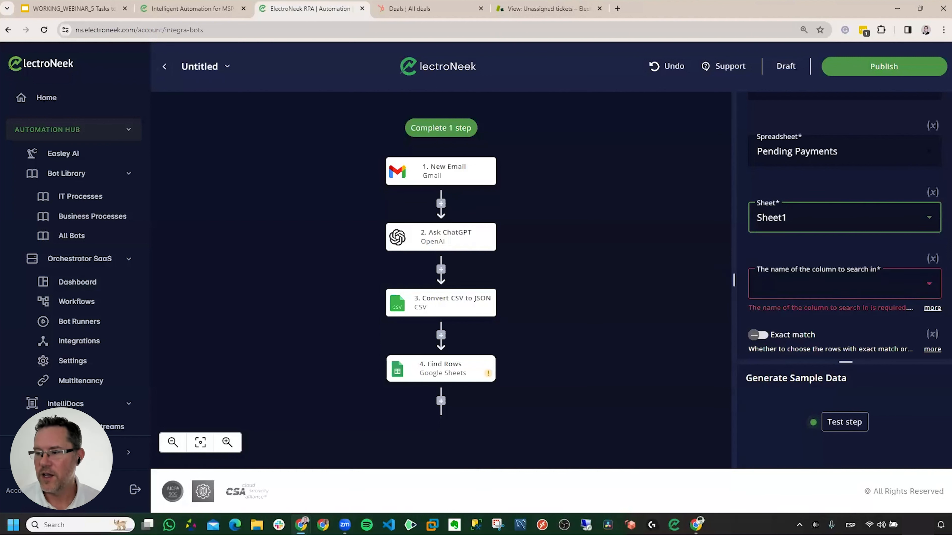
pyautogui.click(854, 291)
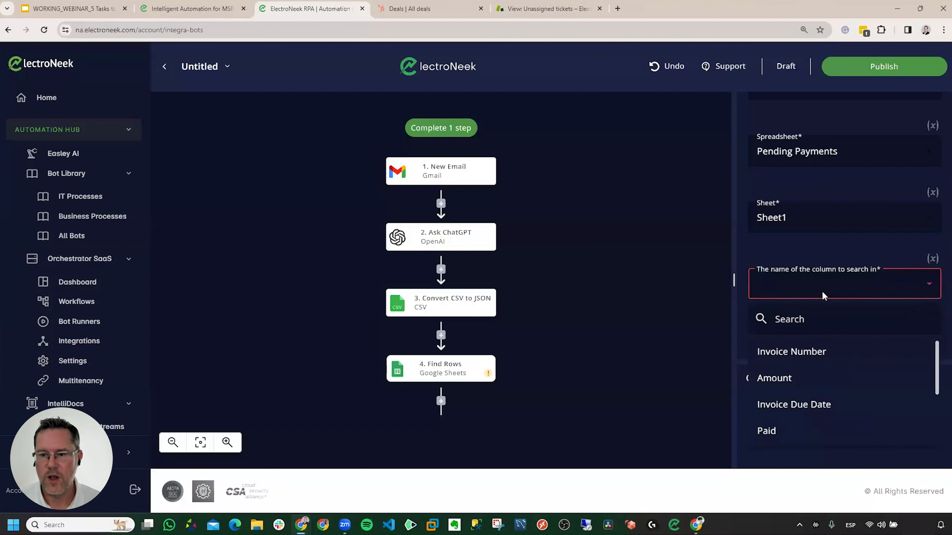
pyautogui.click(794, 354)
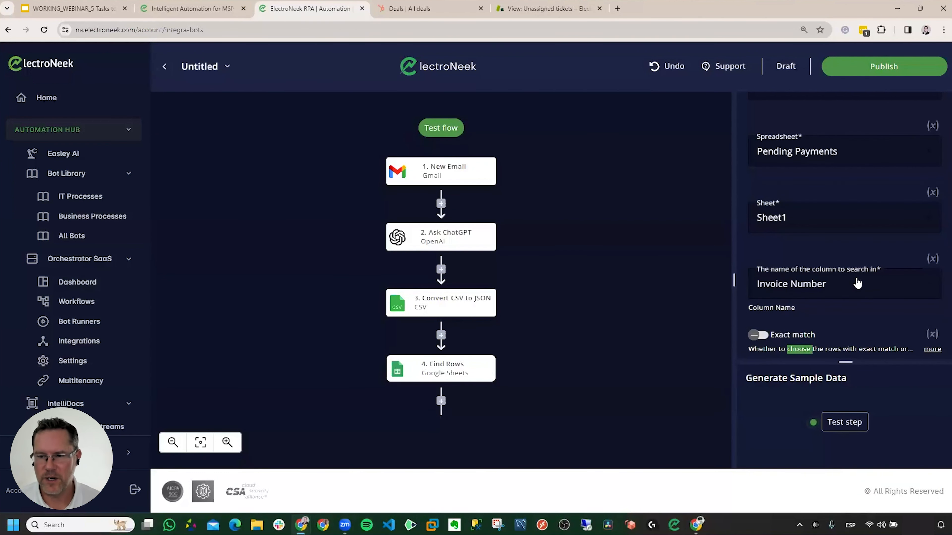
# Insert the invoice number from the Convert CSV to JSON output (Convert CSV to JSON 0 1) as the search value.
pyautogui.scroll(-4, 858, 284)
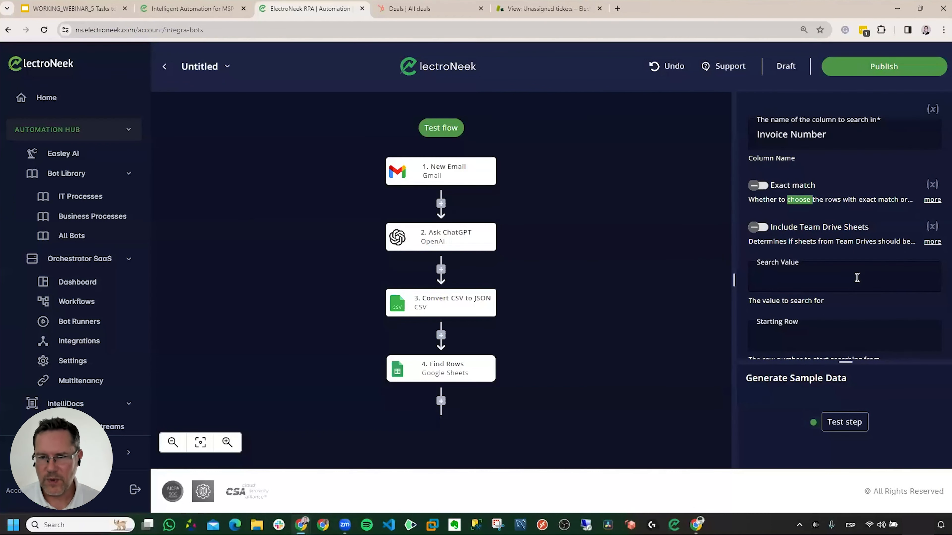
pyautogui.click(806, 275)
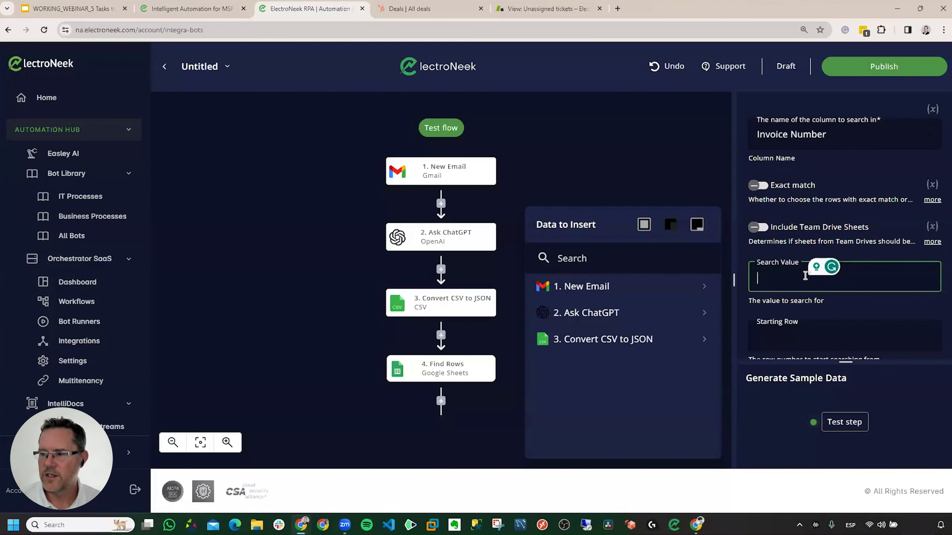
pyautogui.click(624, 340)
pyautogui.click(622, 365)
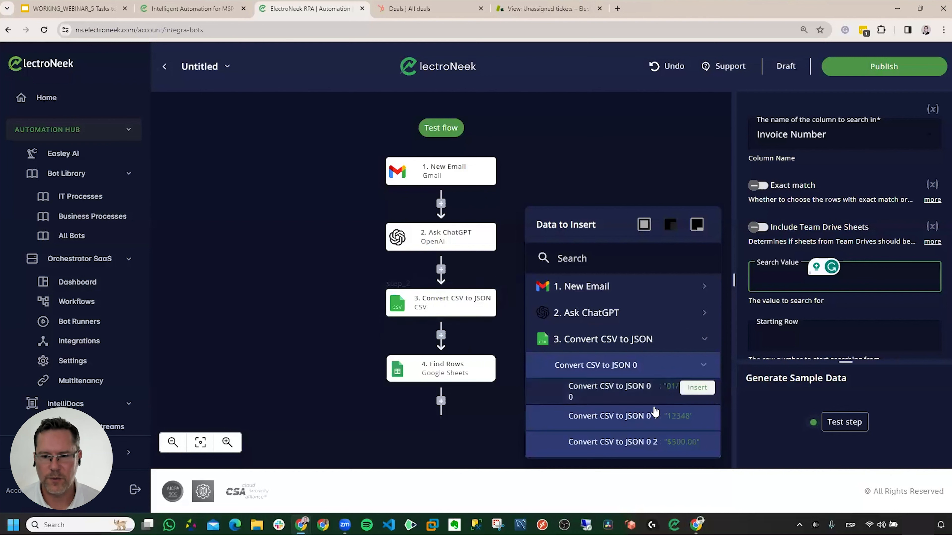
pyautogui.click(641, 420)
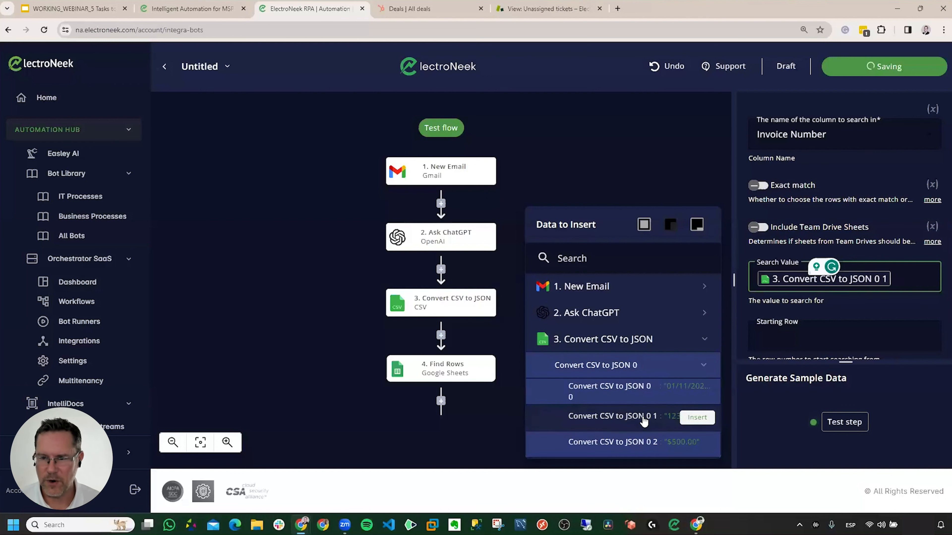
# Set the Find Rows starting row to 2 and the number of rows to 10000.
pyautogui.scroll(-1, 857, 316)
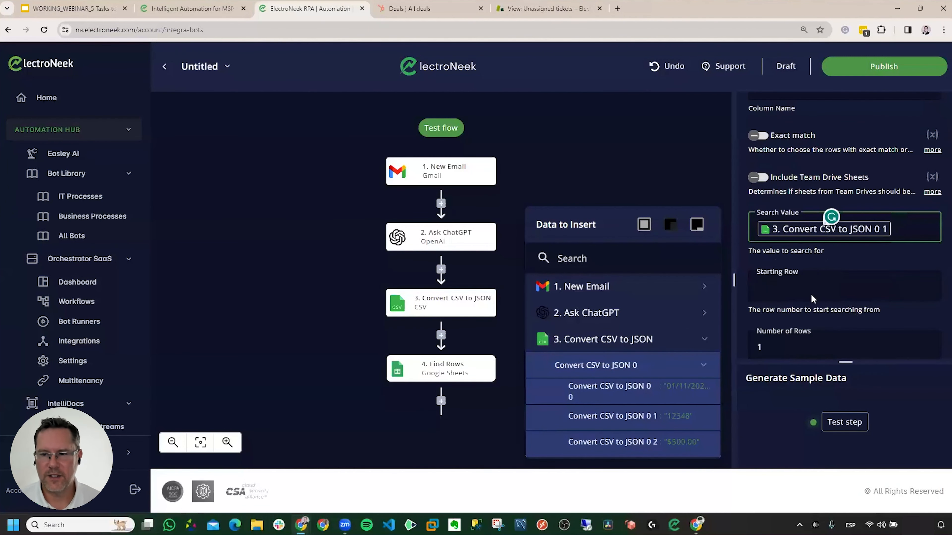
pyautogui.click(798, 294)
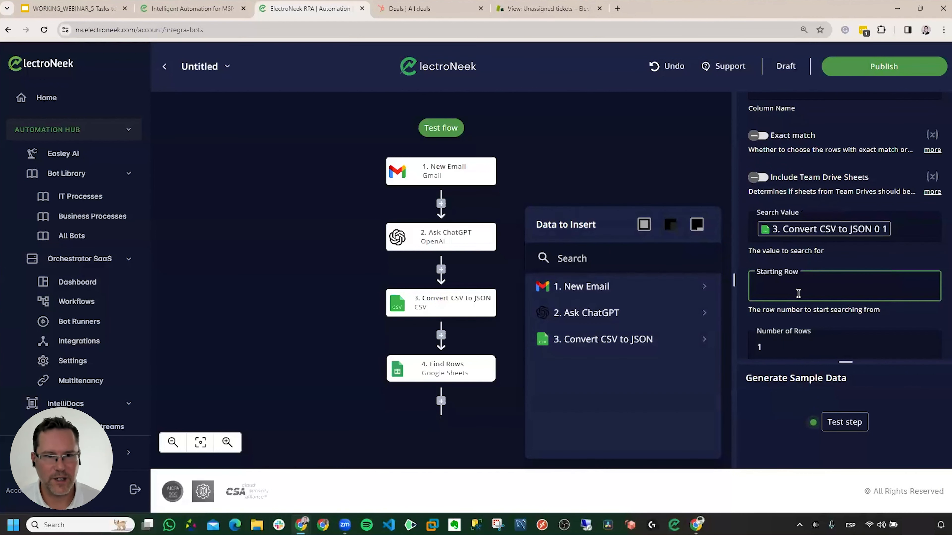
pyautogui.write('2')
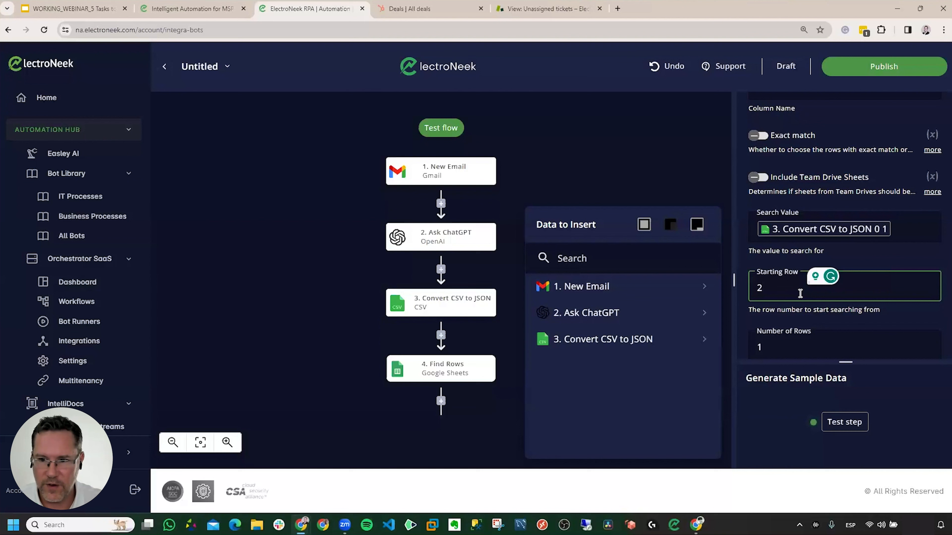
pyautogui.scroll(-1, 799, 296)
pyautogui.click(782, 300)
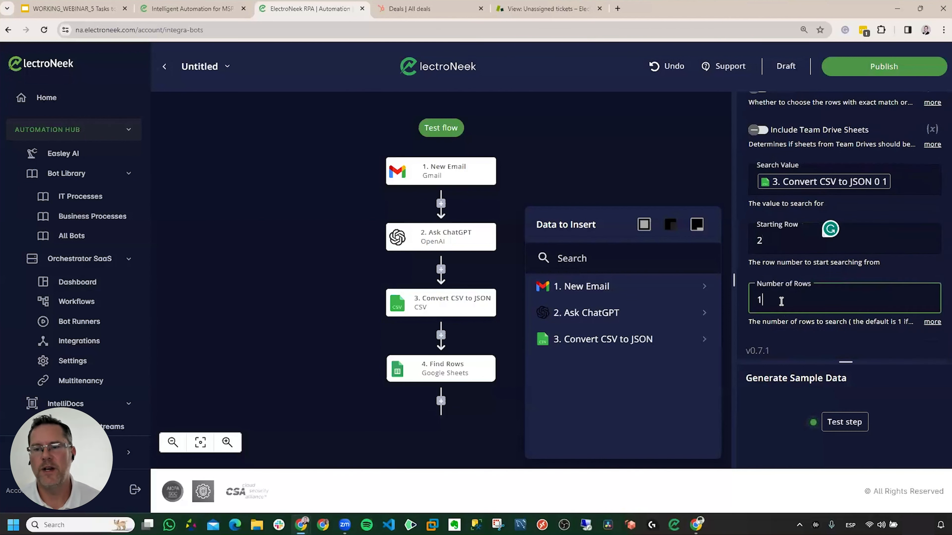
pyautogui.write('0000')
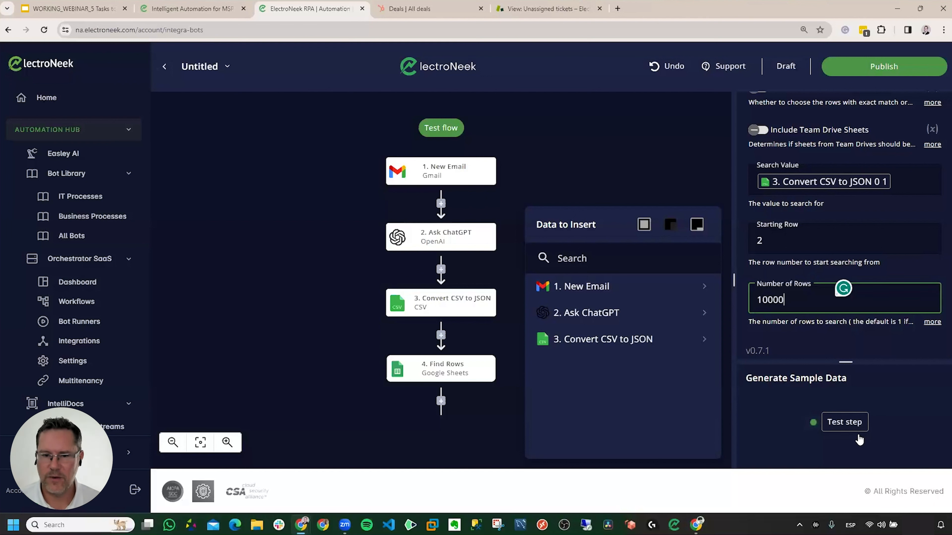
# Test the Find Rows step and examine the row number and values in its sample output.
pyautogui.click(849, 423)
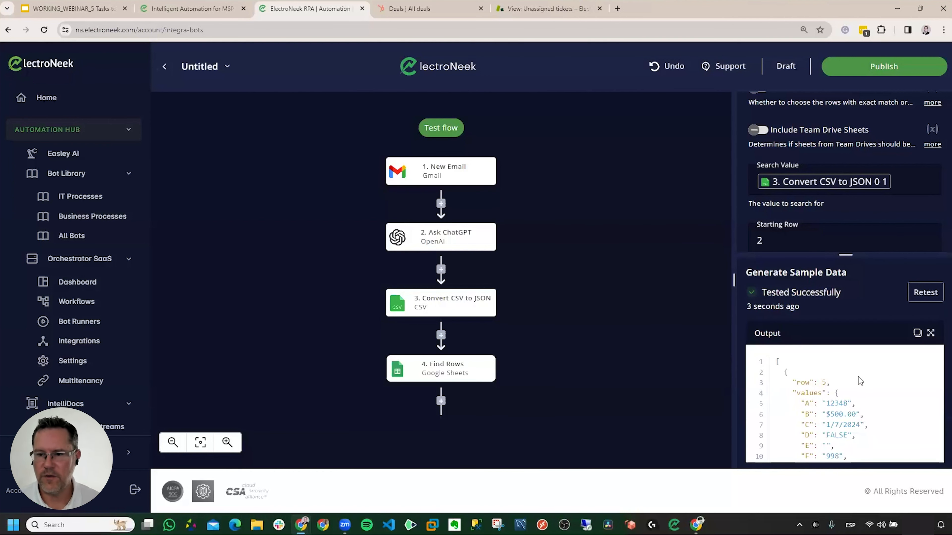
pyautogui.scroll(-2, 843, 381)
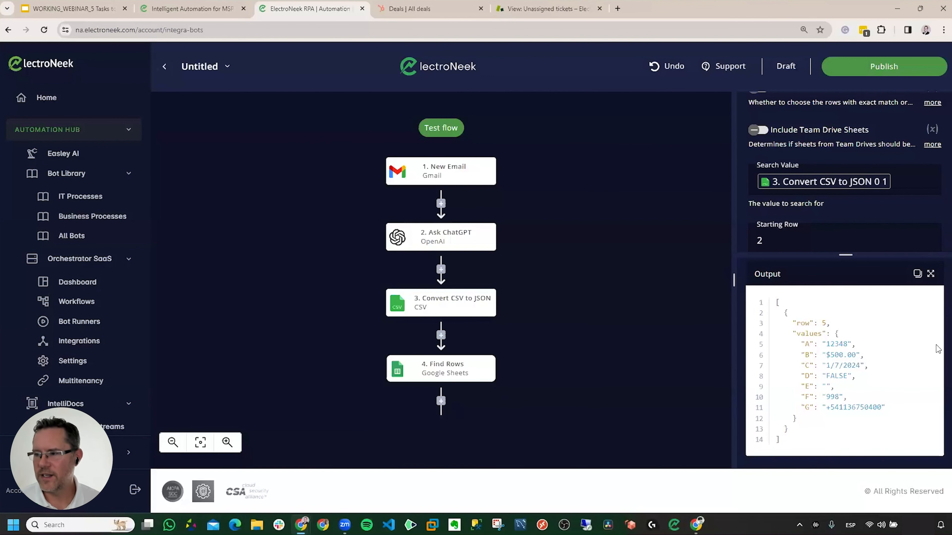
# Add a Google Sheets step after Find Rows and set its action to Update Row.
pyautogui.scroll(-3, 481, 348)
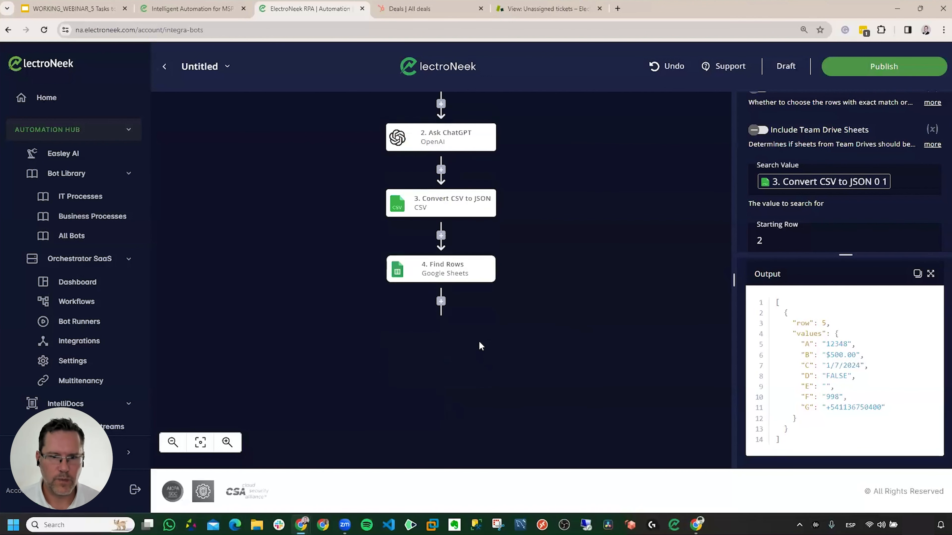
pyautogui.click(441, 302)
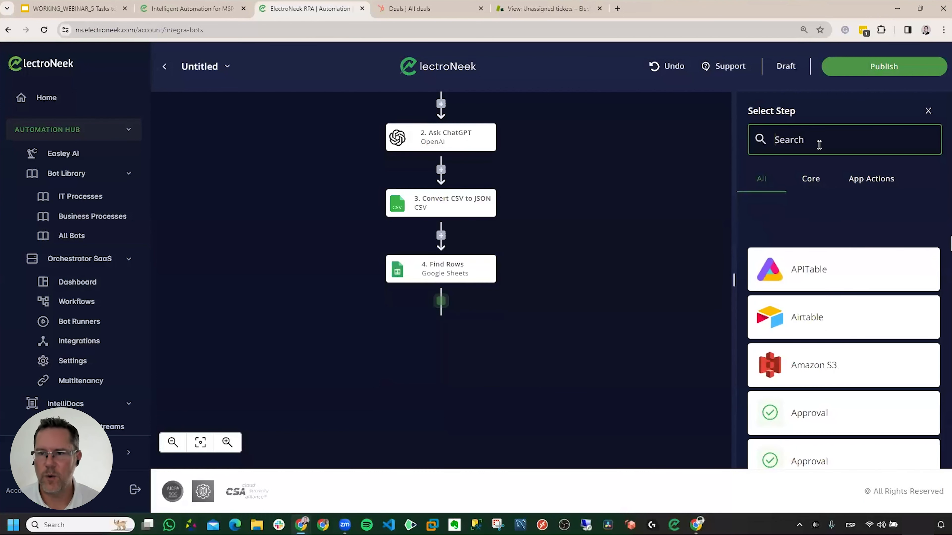
pyautogui.write('googl')
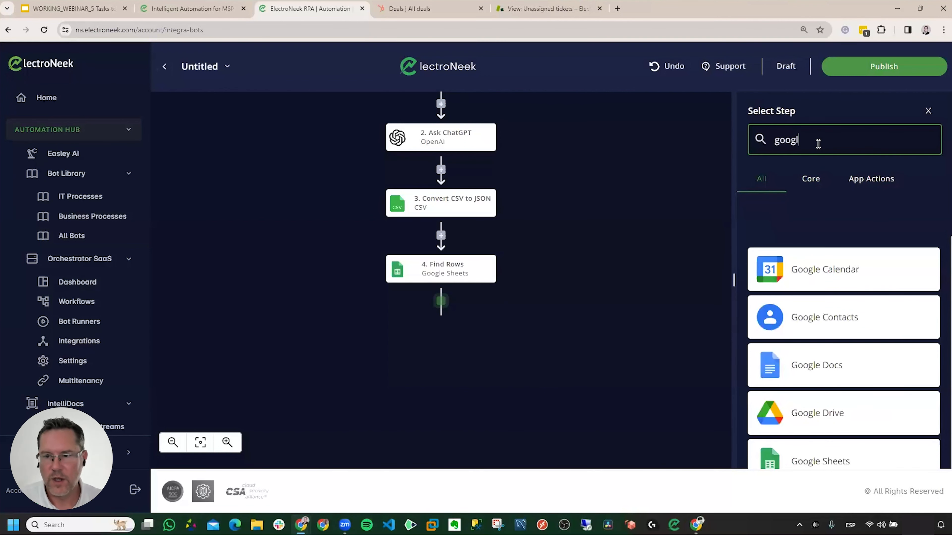
pyautogui.click(850, 461)
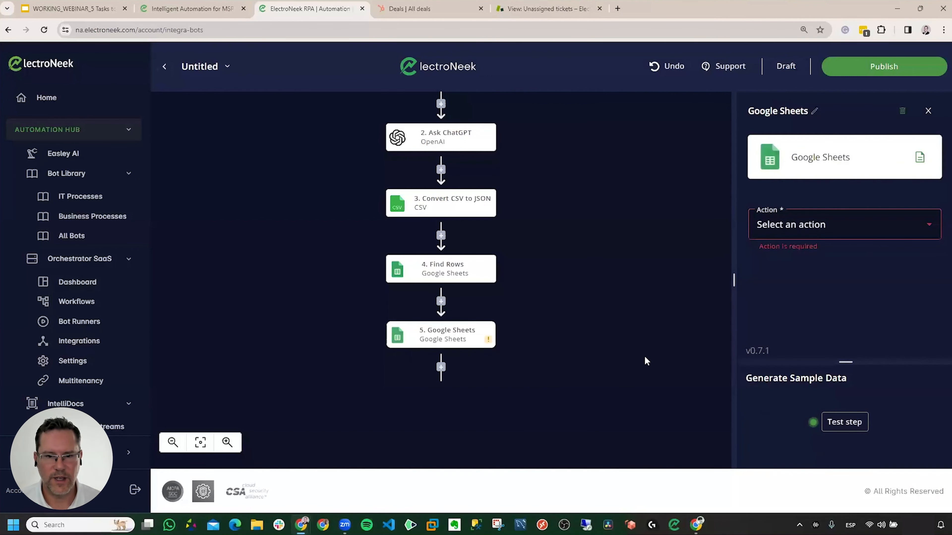
pyautogui.click(891, 235)
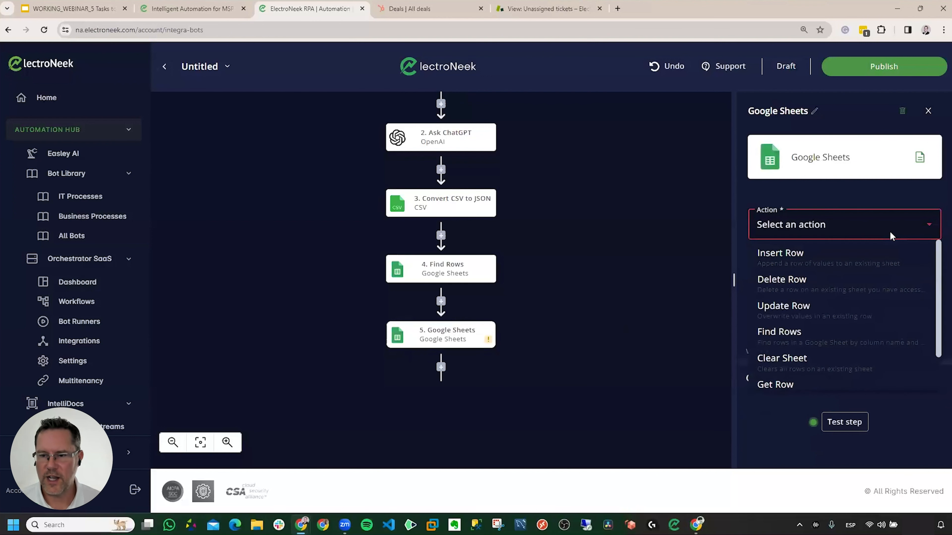
pyautogui.click(780, 304)
# Set the Update Row step's connection to google-sheets-IntegraBots-Test, its spreadsheet to Pending Payments and its sheet to Sheet1.
pyautogui.click(791, 290)
pyautogui.click(798, 338)
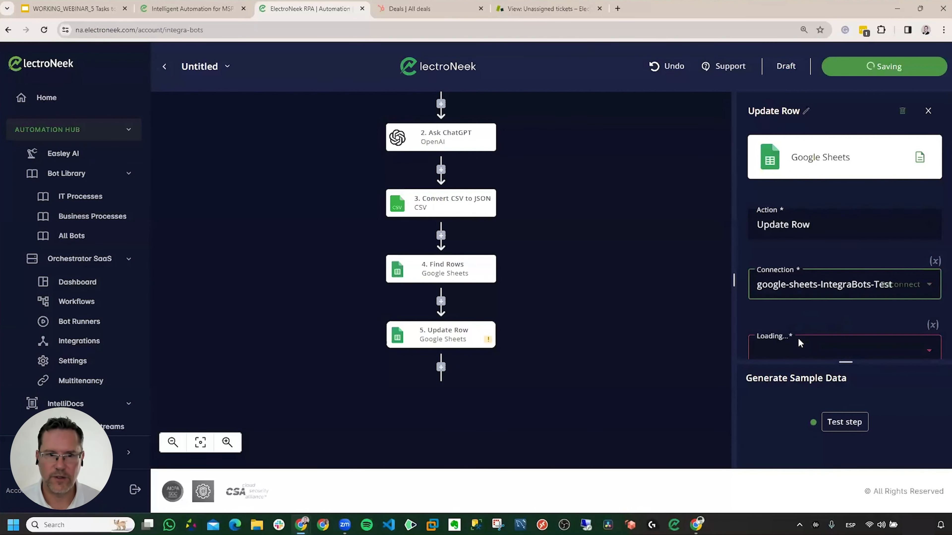
pyautogui.scroll(-3, 890, 302)
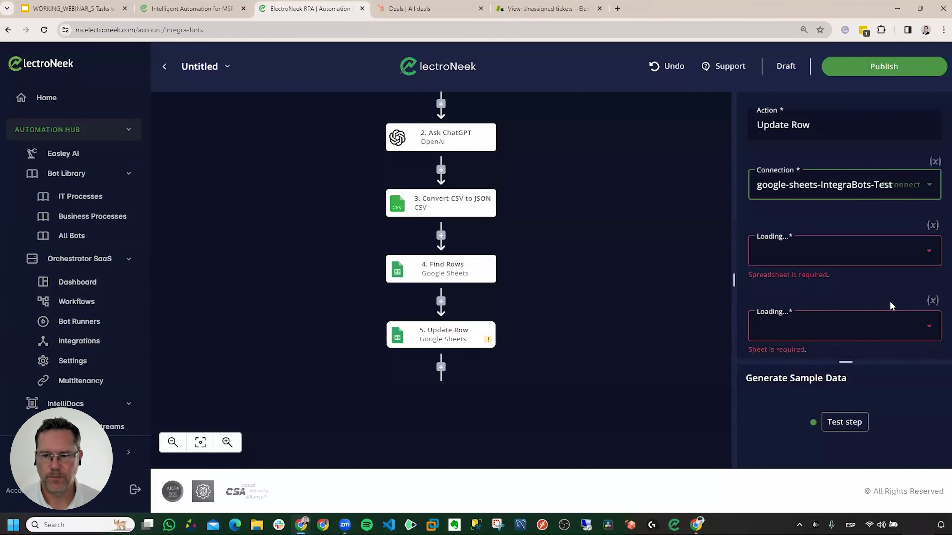
pyautogui.click(887, 258)
pyautogui.click(812, 319)
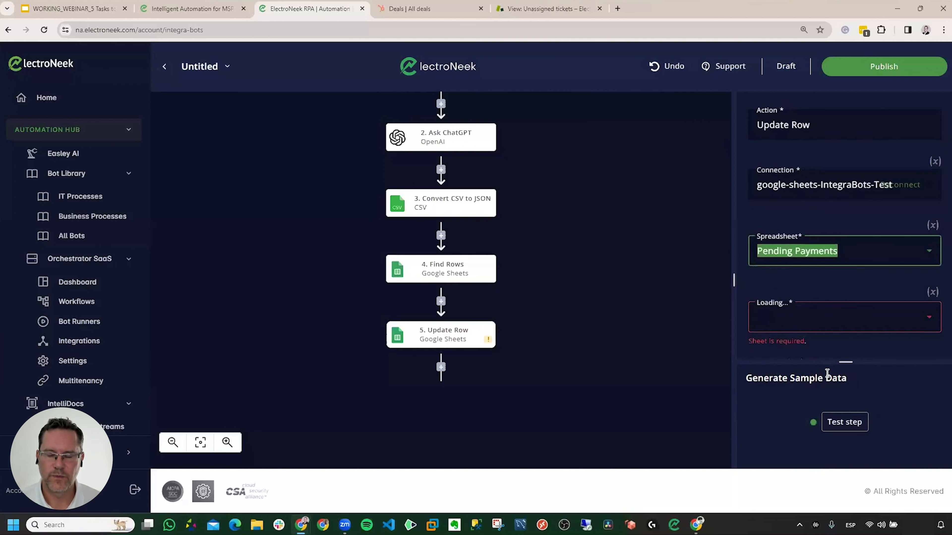
pyautogui.click(836, 313)
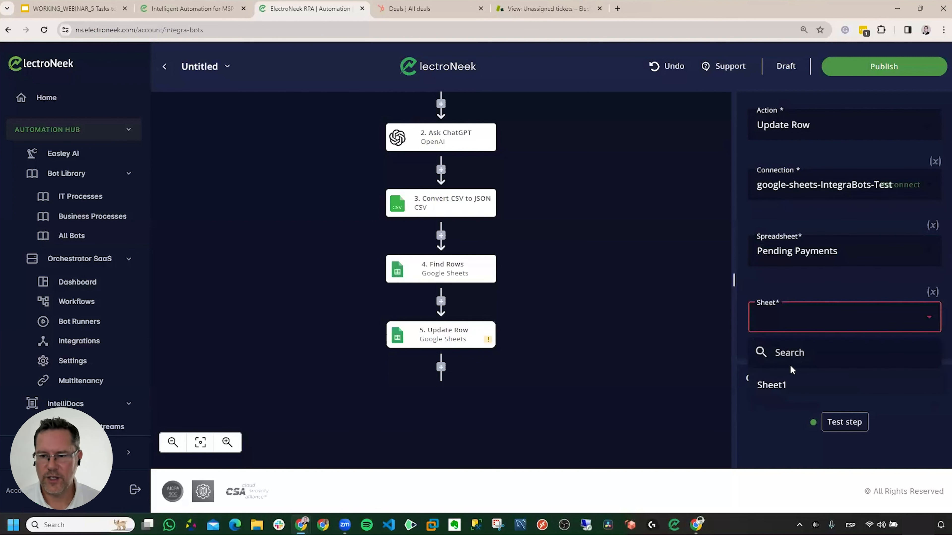
pyautogui.click(776, 387)
# Insert the row value from Find Rows 0 as the row number and mark the first row as headers.
pyautogui.scroll(-4, 830, 280)
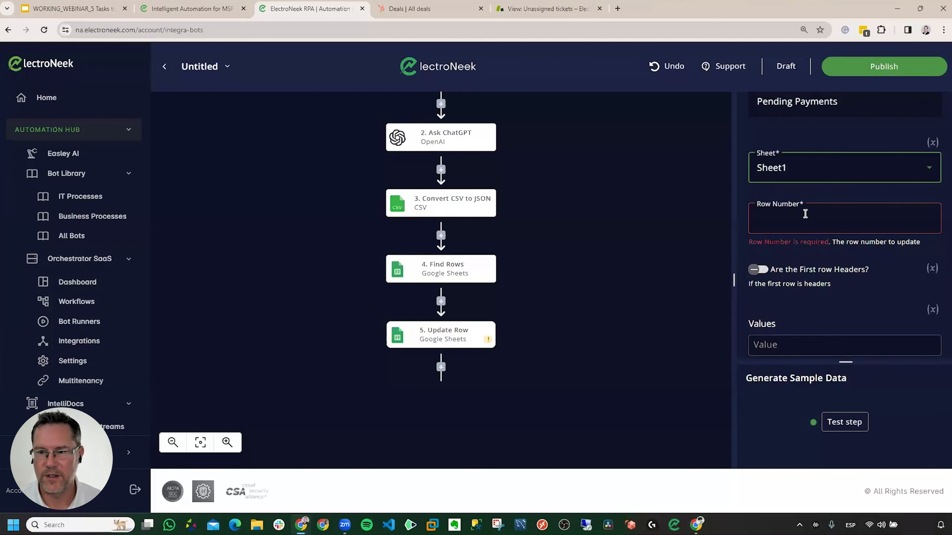
pyautogui.click(804, 213)
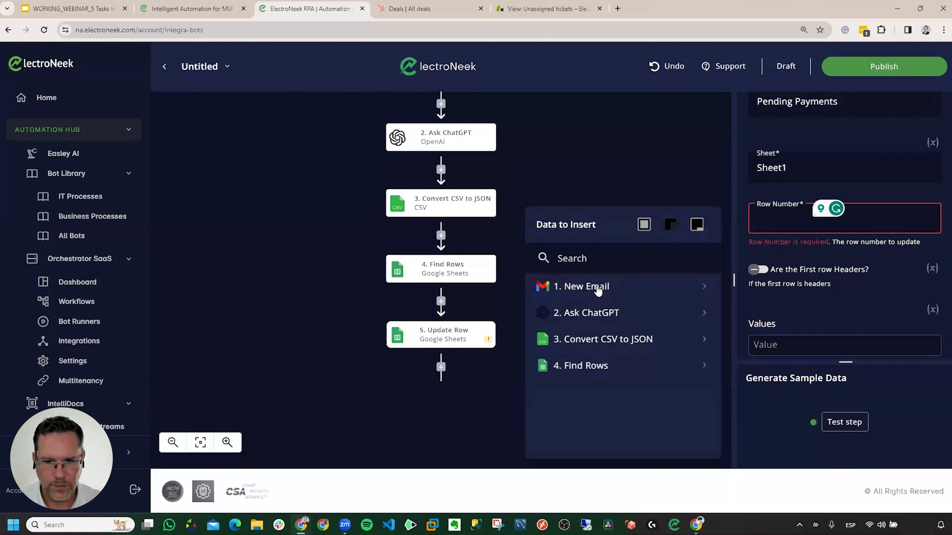
pyautogui.click(595, 367)
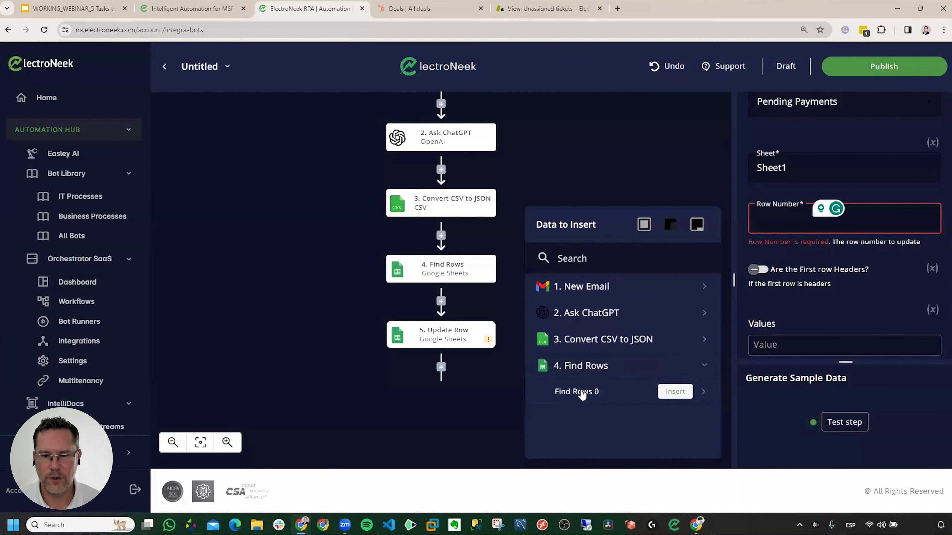
pyautogui.click(580, 392)
pyautogui.click(568, 419)
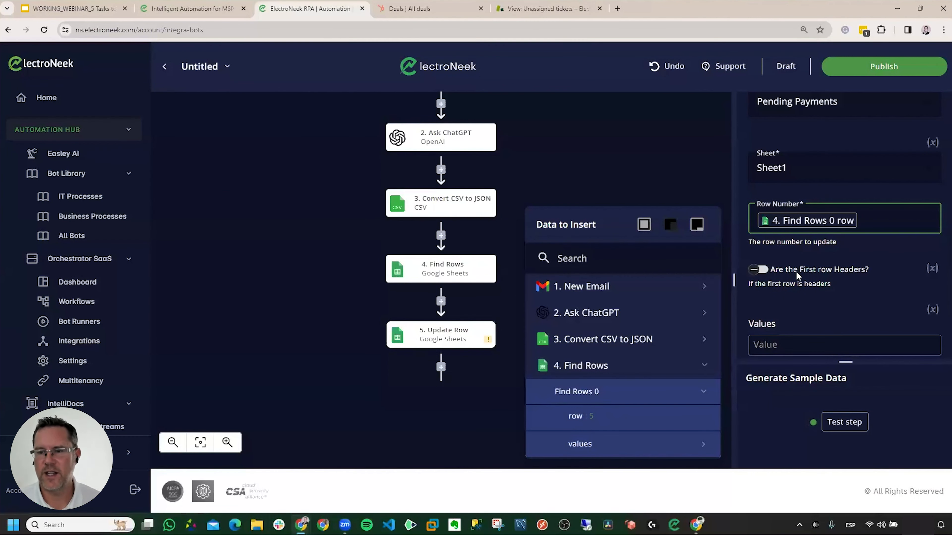
pyautogui.click(754, 276)
pyautogui.click(756, 270)
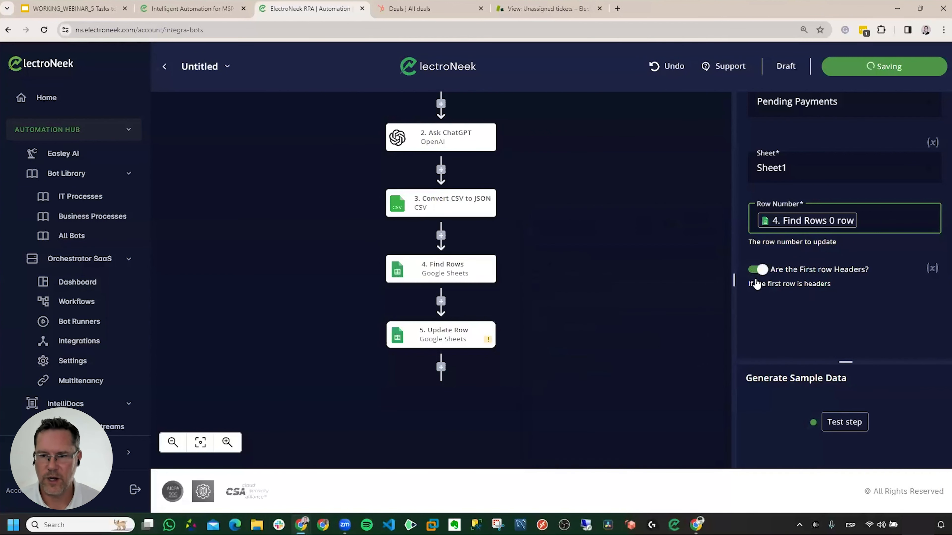
# Set the Paid column value to TRUE in the Update Row step.
pyautogui.scroll(-2, 862, 276)
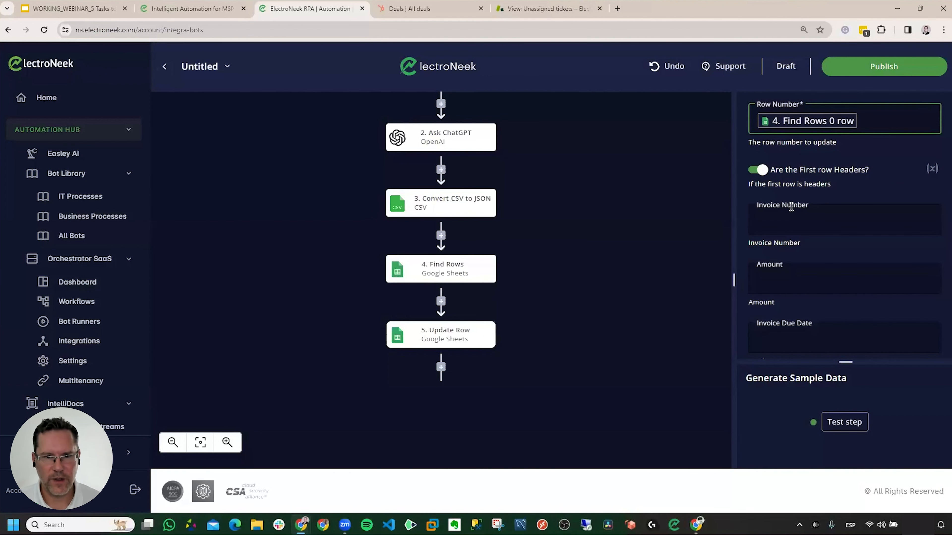
pyautogui.scroll(-2, 800, 221)
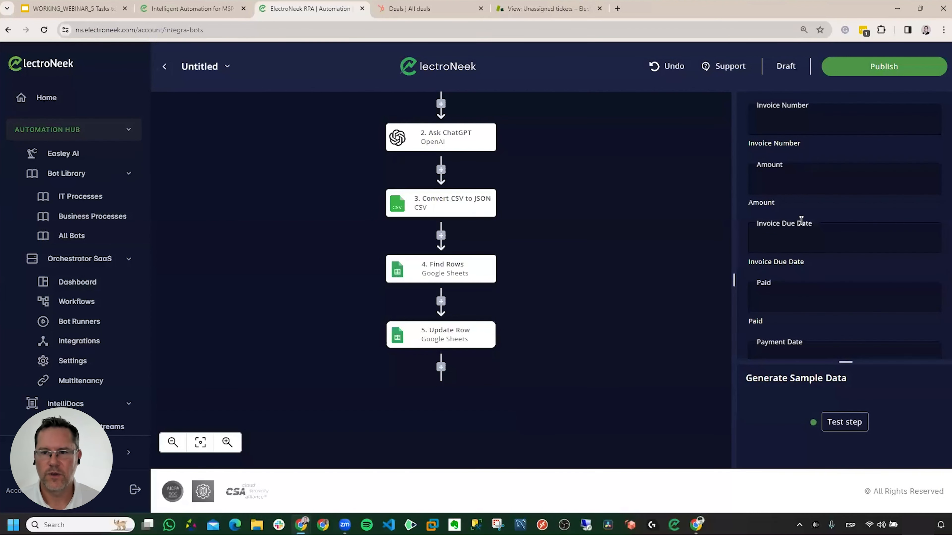
pyautogui.scroll(-1, 801, 221)
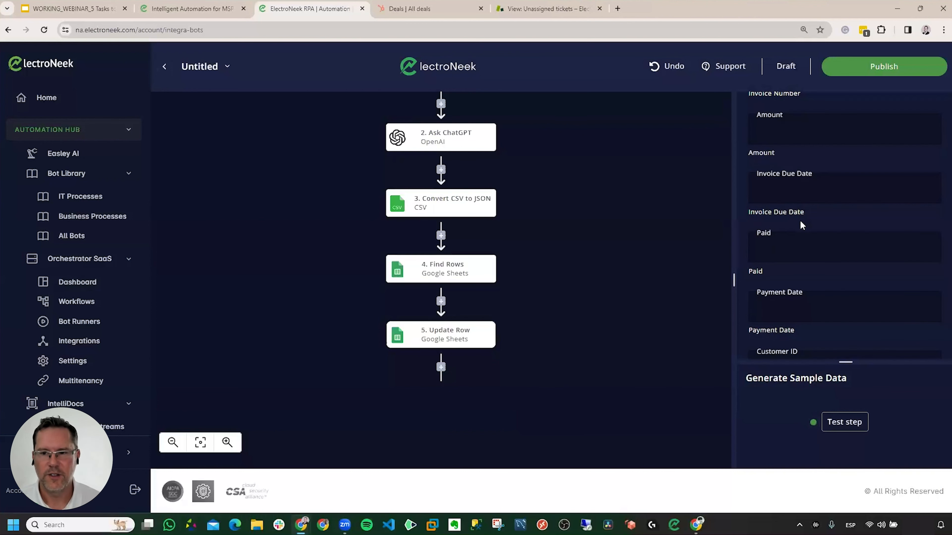
pyautogui.click(779, 253)
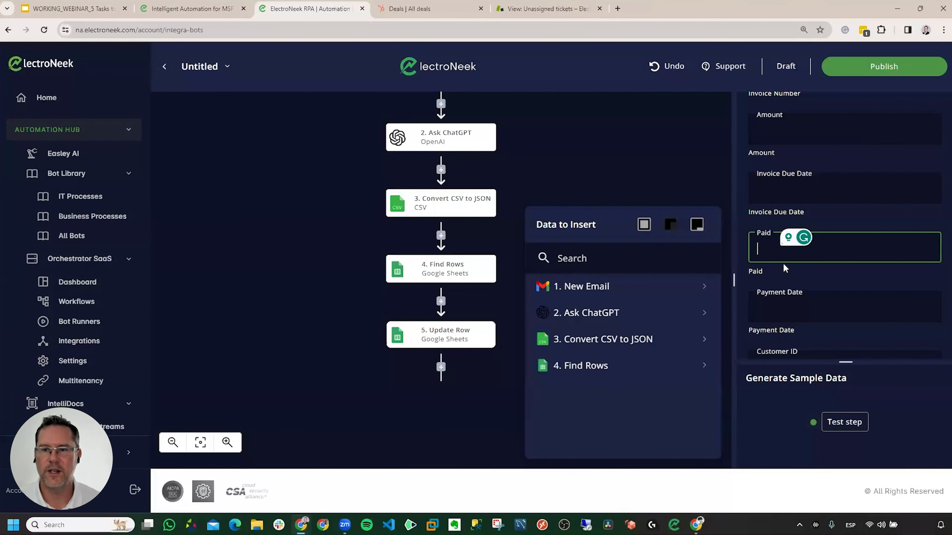
pyautogui.moveTo(663, 338)
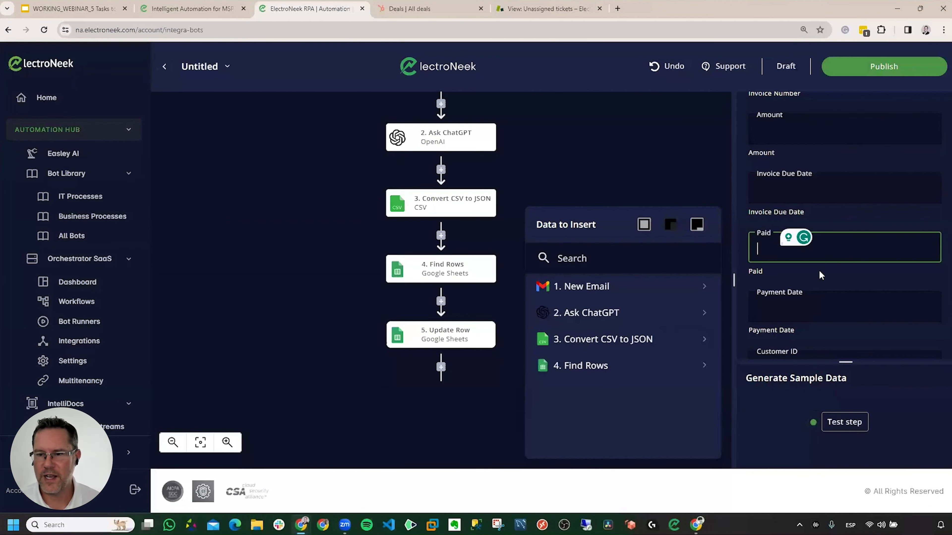
pyautogui.click(626, 342)
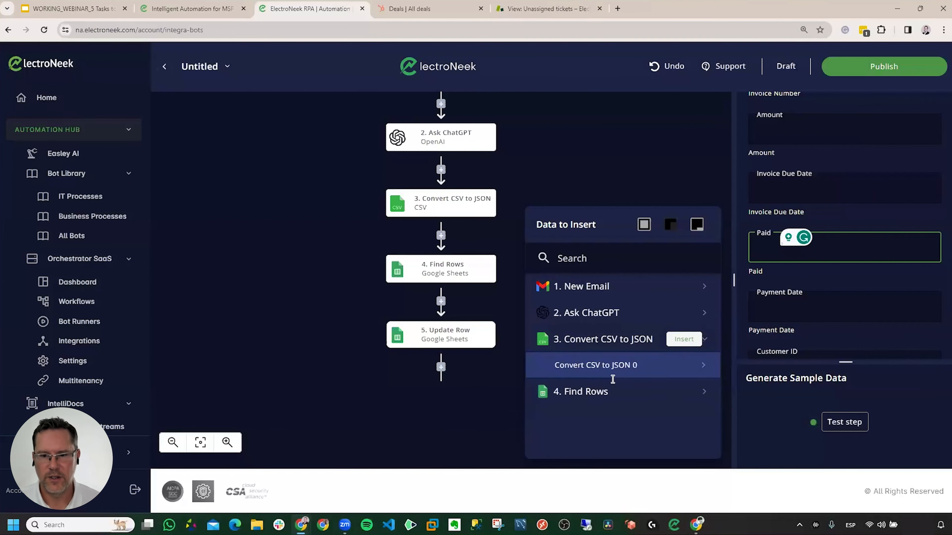
pyautogui.click(615, 370)
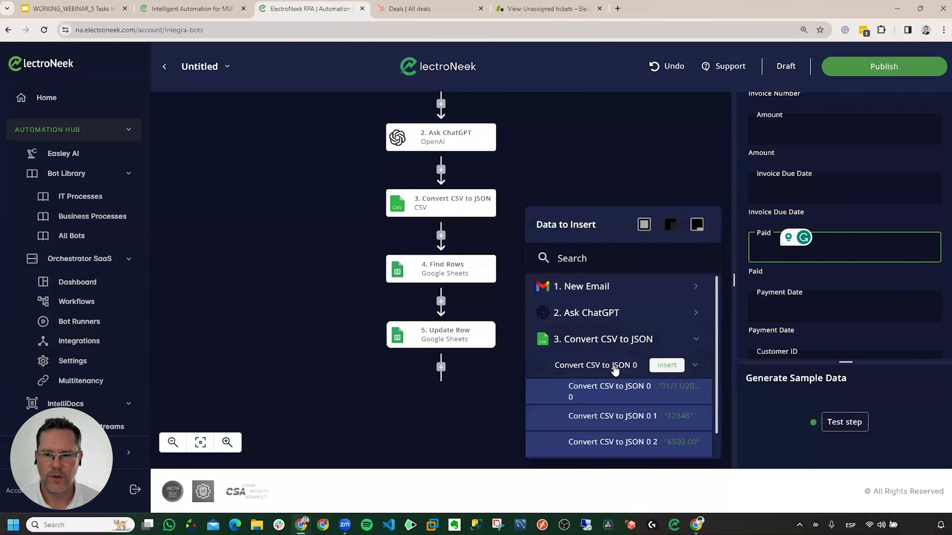
pyautogui.scroll(-1, 621, 390)
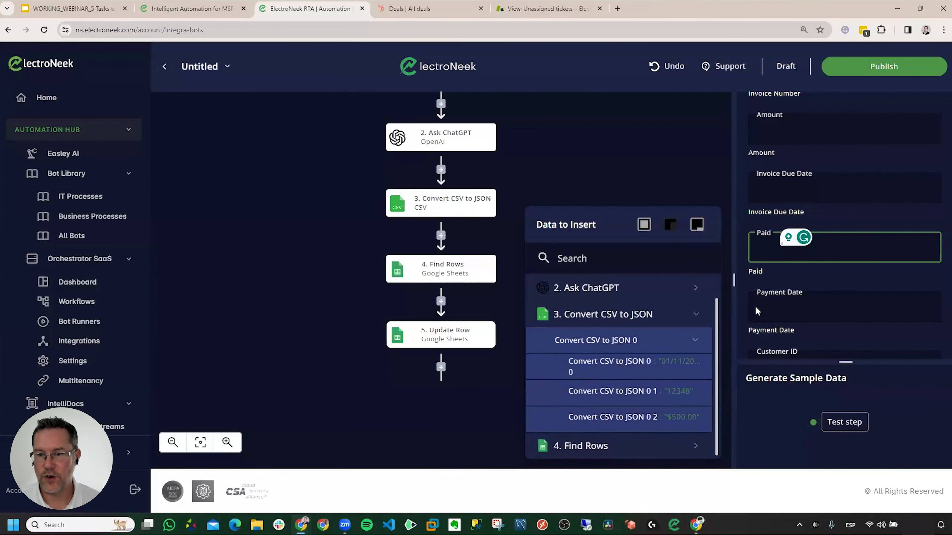
pyautogui.write('TRUE')
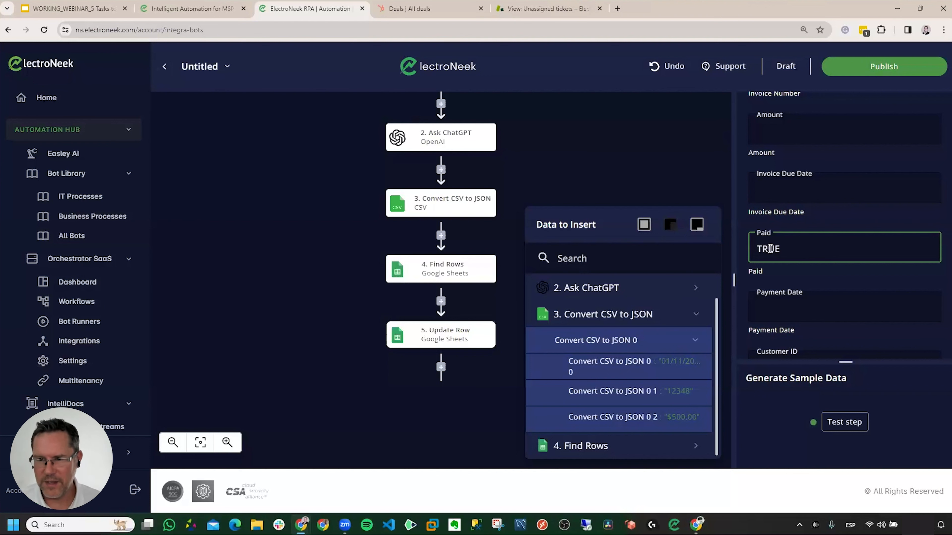
# Insert a single Convert CSV to JSON 0 0 value as the Payment Date in the Update Row step.
pyautogui.click(822, 308)
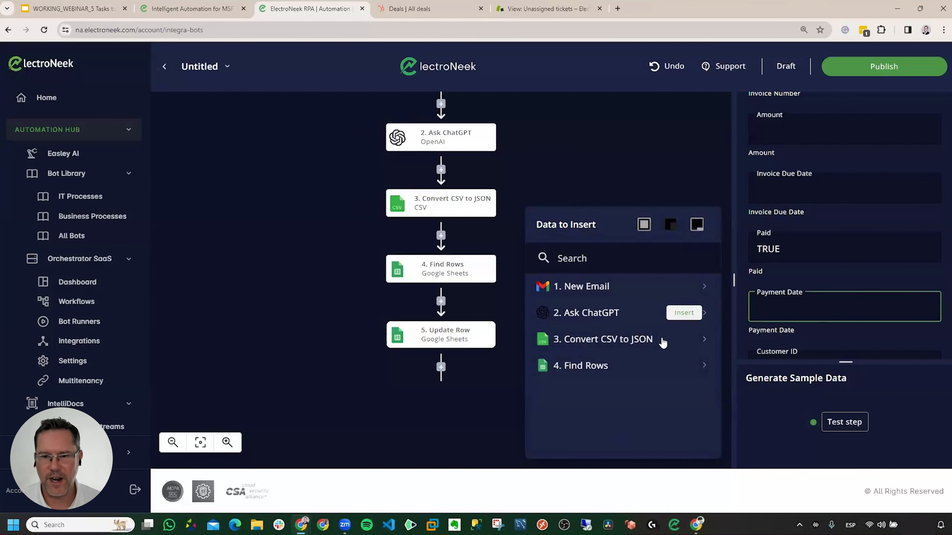
pyautogui.click(622, 340)
pyautogui.click(626, 361)
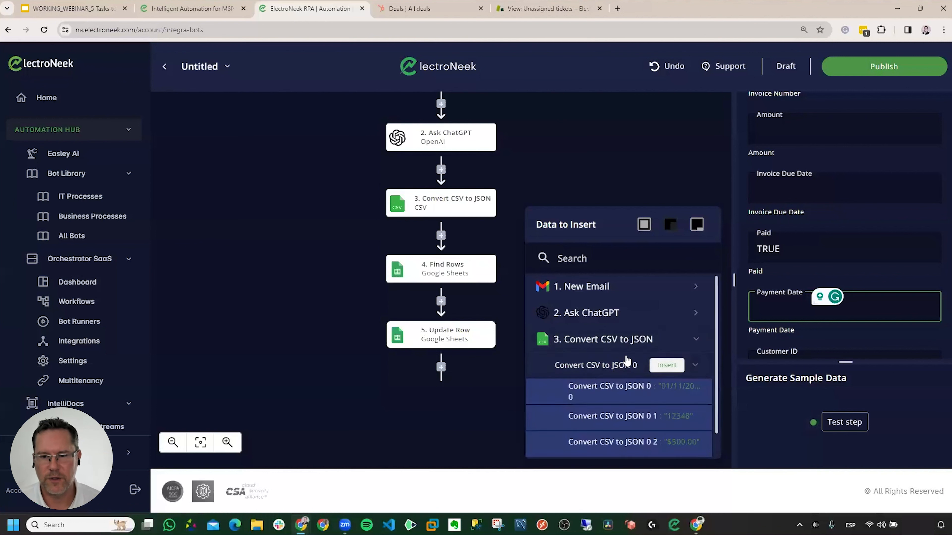
pyautogui.doubleClick(611, 392)
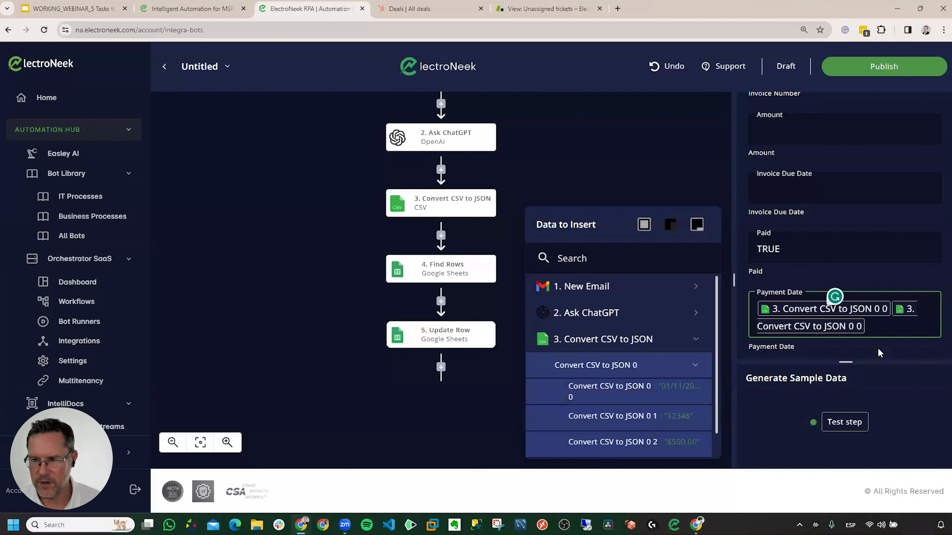
pyautogui.press('BackSpace')
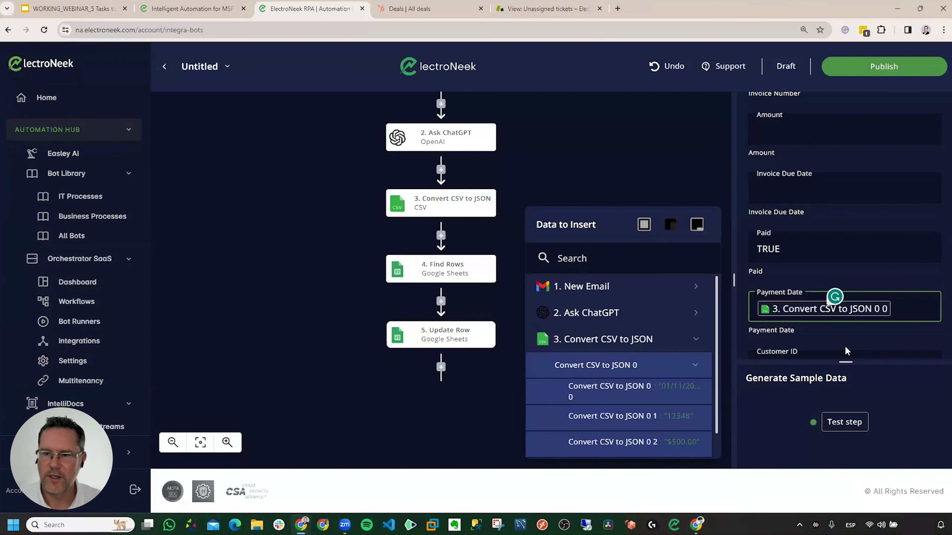
# Review the remaining Update Row fields and compare them with the columns of the Pending Payments spreadsheet.
pyautogui.scroll(-2, 847, 300)
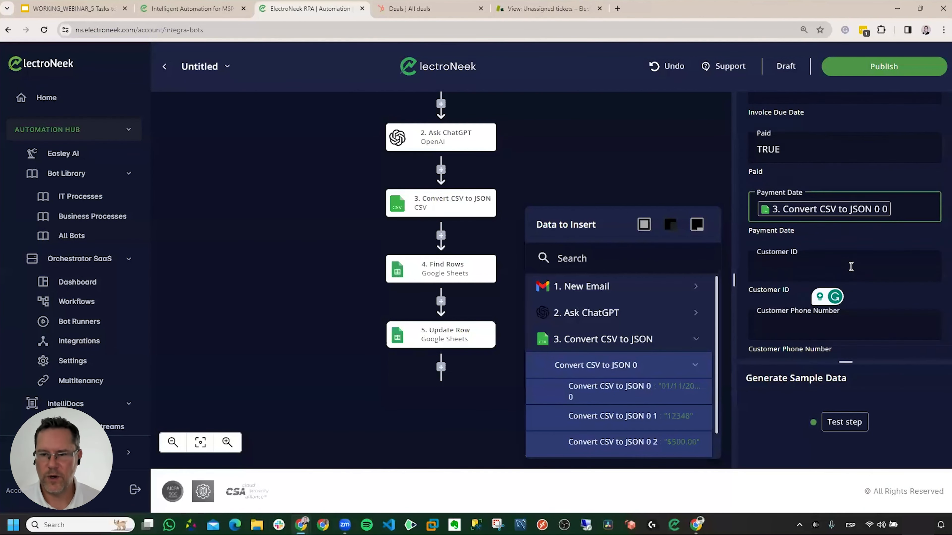
pyautogui.scroll(-2, 851, 266)
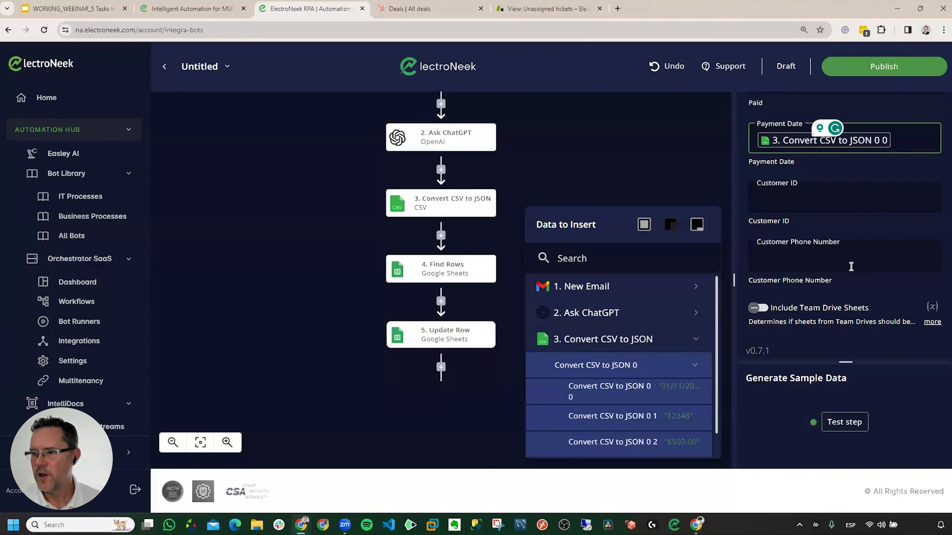
pyautogui.scroll(3, 851, 266)
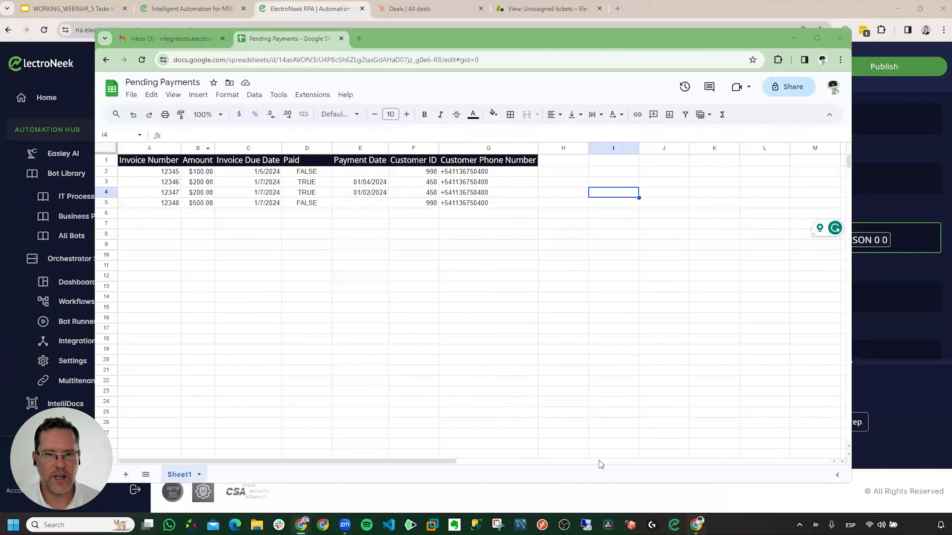
pyautogui.click(601, 465)
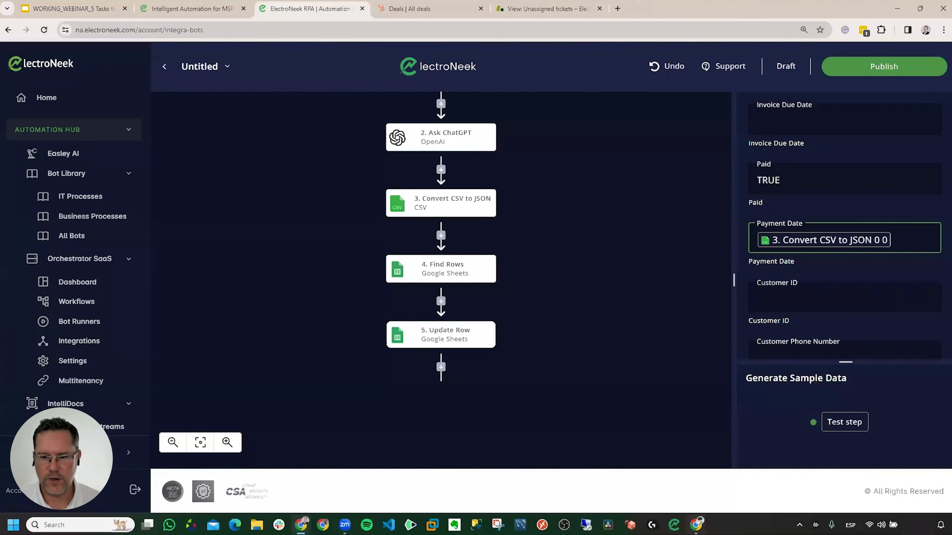
pyautogui.hotkey('alt', 'Tab')
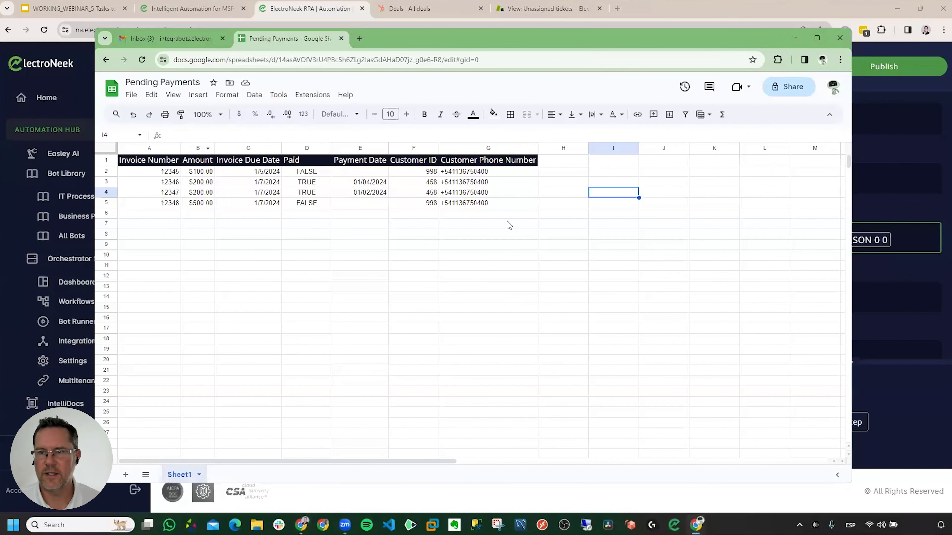
pyautogui.click(884, 166)
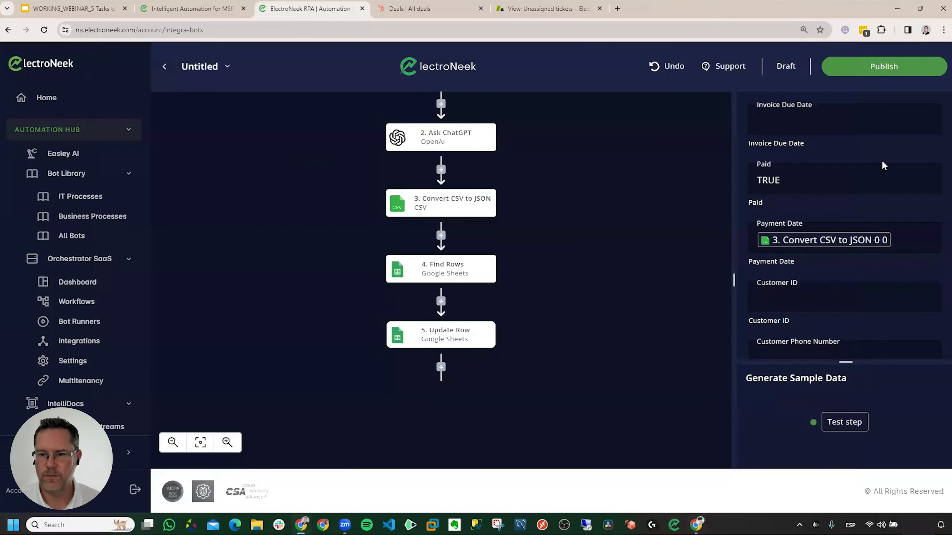
# Test the Update Row step and check the Paid and Payment Date cells of invoice 12348 in the Pending Payments spreadsheet.
pyautogui.click(848, 425)
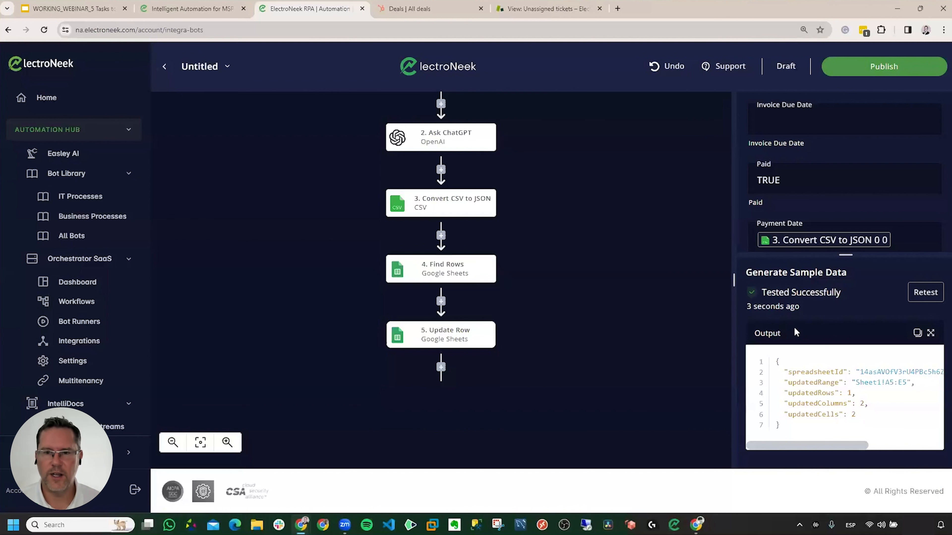
pyautogui.click(696, 525)
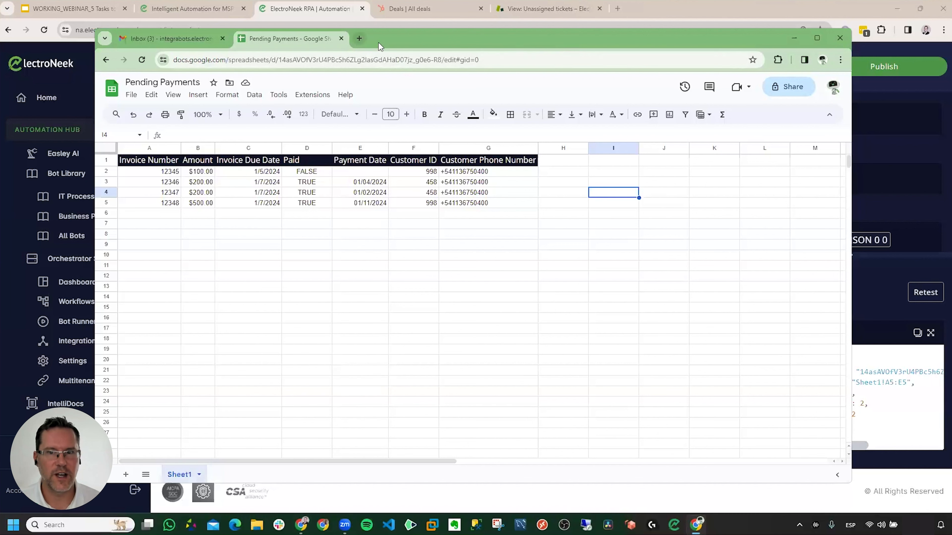
pyautogui.click(348, 8)
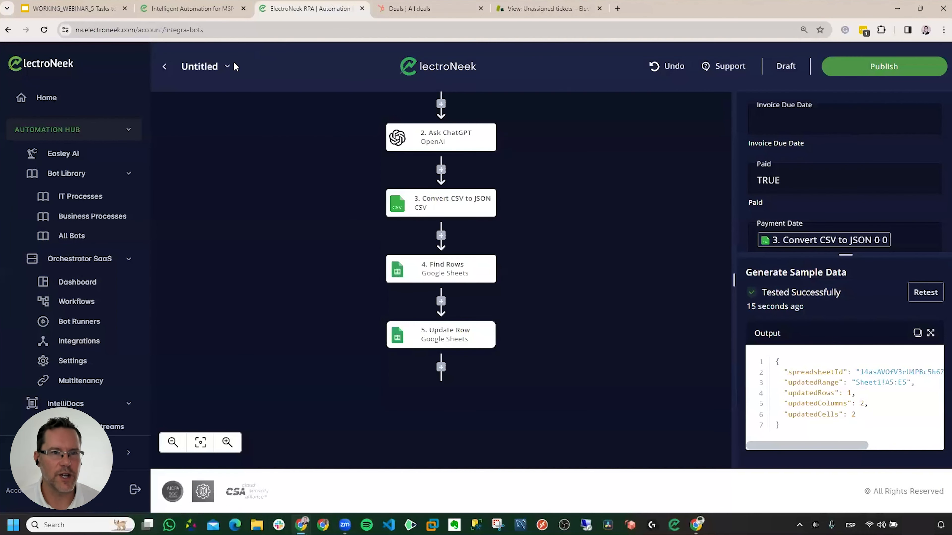
# Rename the untitled bot as bot1.
pyautogui.click(228, 67)
pyautogui.click(251, 88)
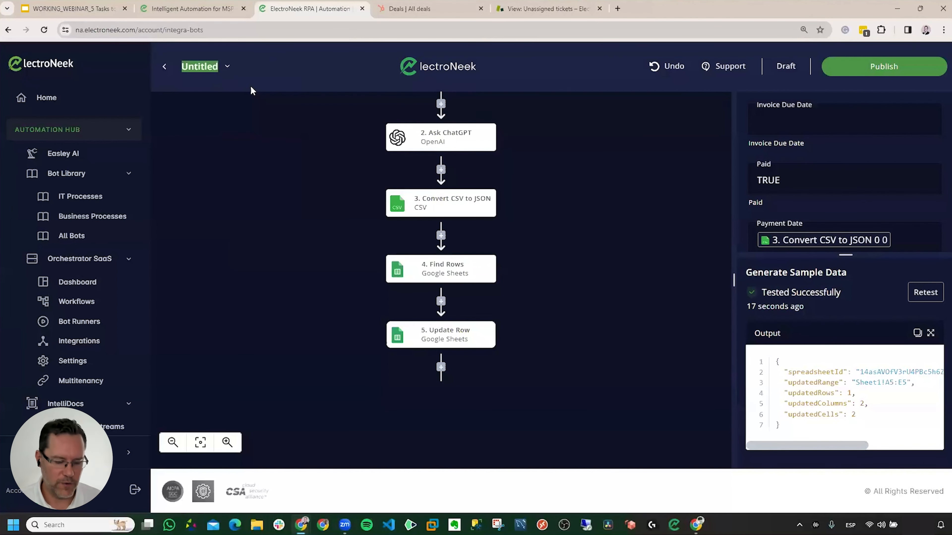
pyautogui.write('bo')
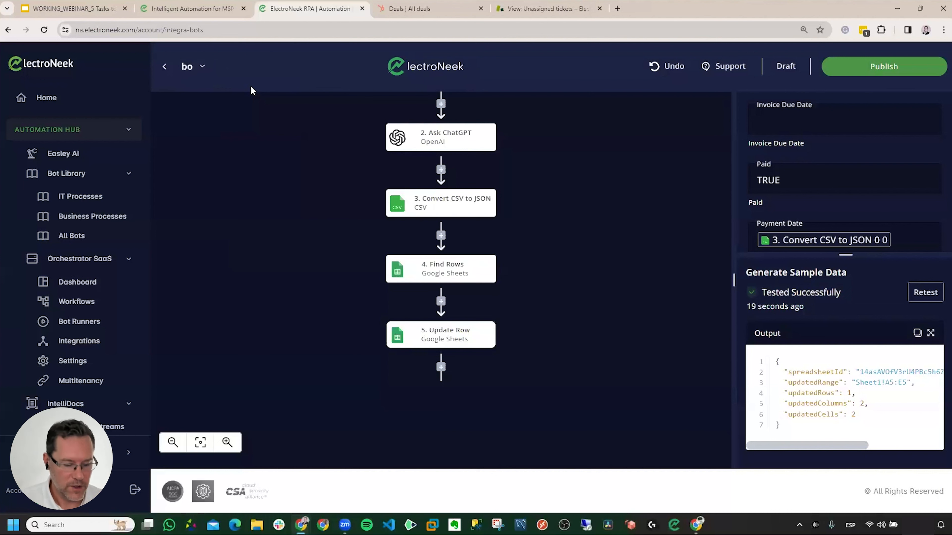
pyautogui.write('t1')
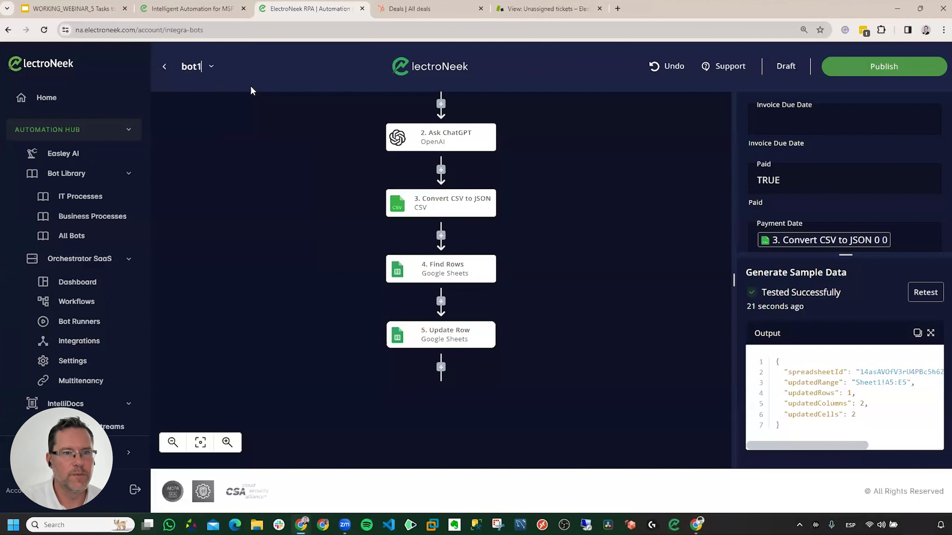
pyautogui.press('Return')
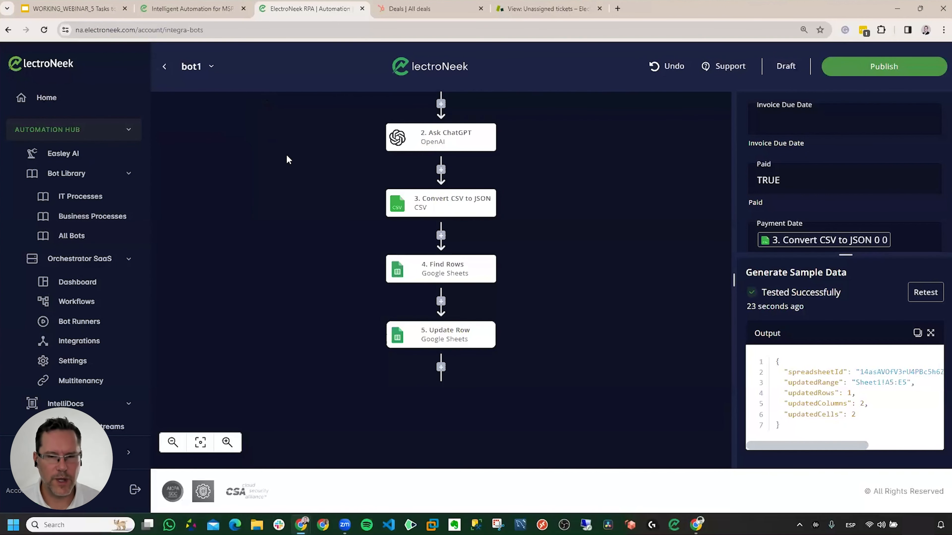
# Run a test of the entire bot1 flow and check the Ask ChatGPT step's output in the run details.
pyautogui.scroll(3, 577, 212)
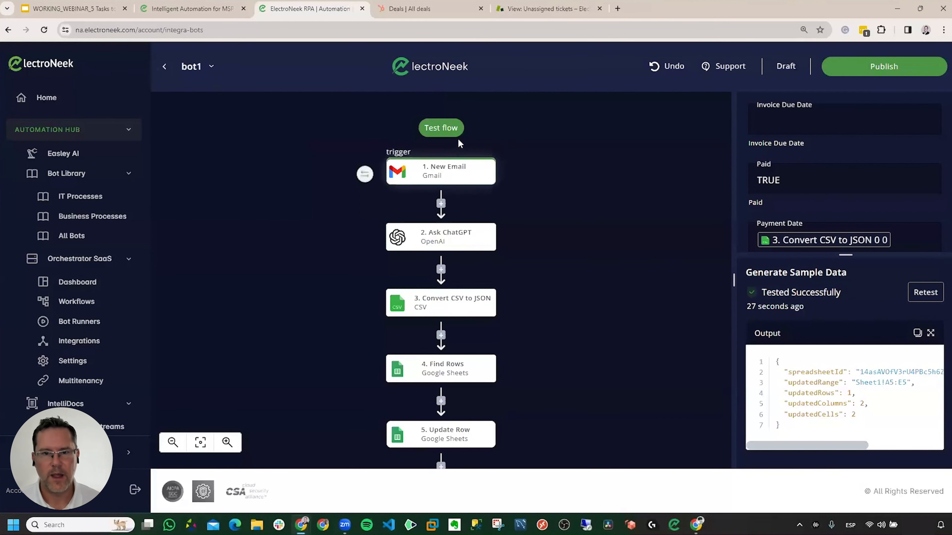
pyautogui.click(452, 128)
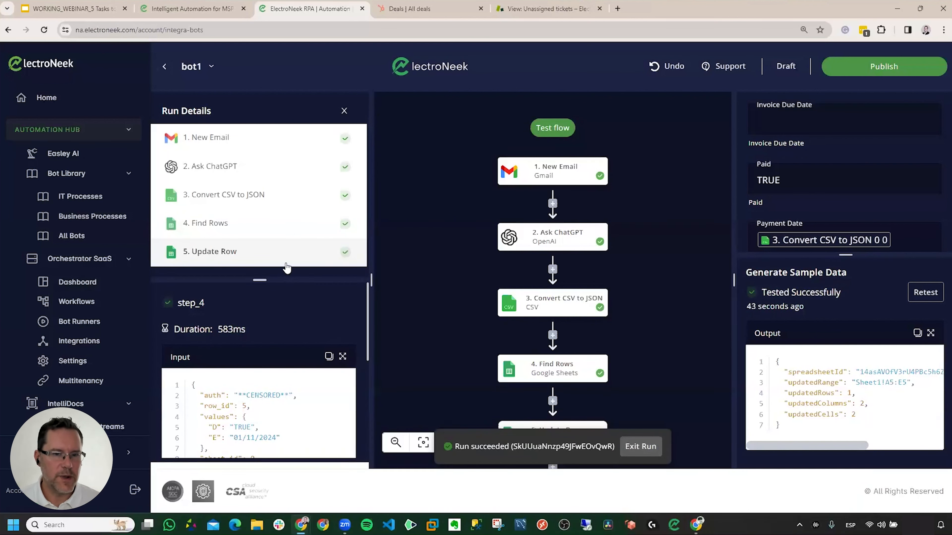
pyautogui.click(234, 175)
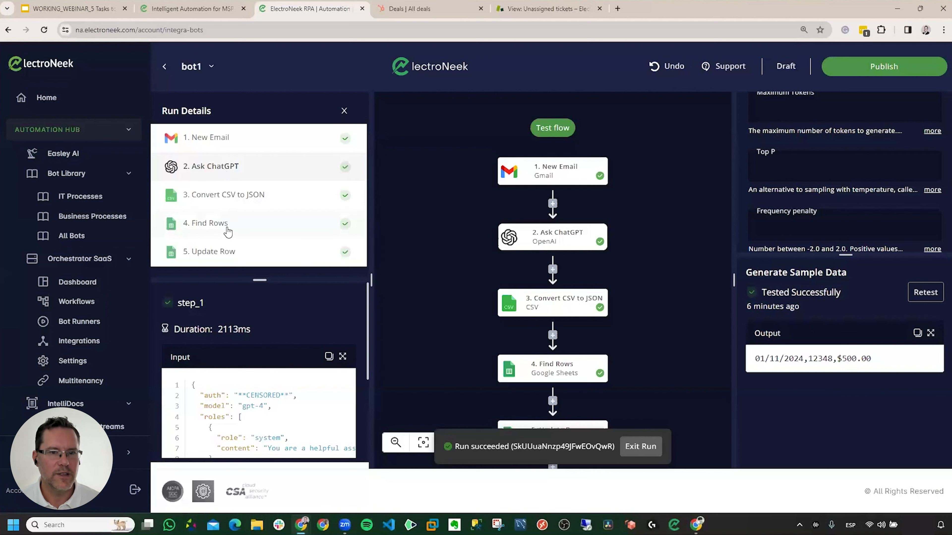
pyautogui.scroll(-3, 240, 329)
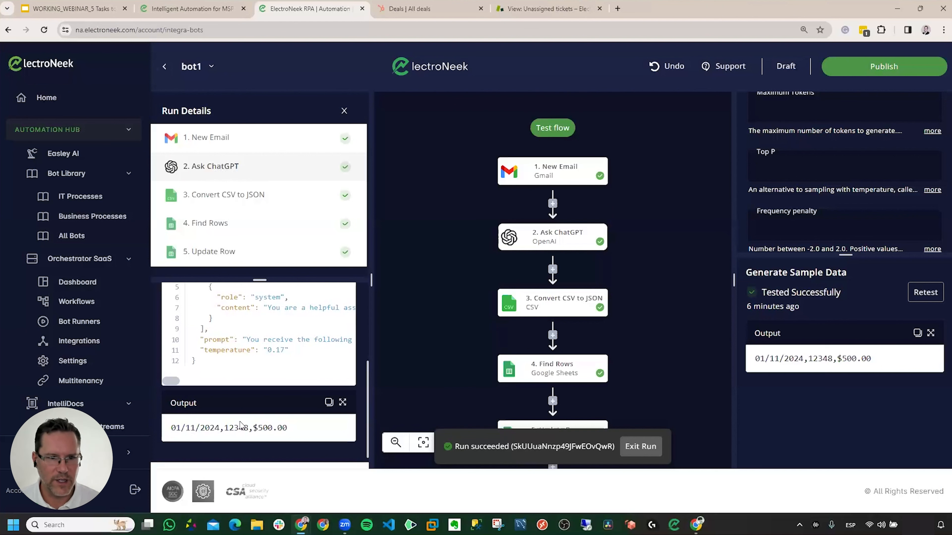
# Review the Find Rows and Update Row outputs of the test run, and exit the run.
pyautogui.doubleClick(223, 226)
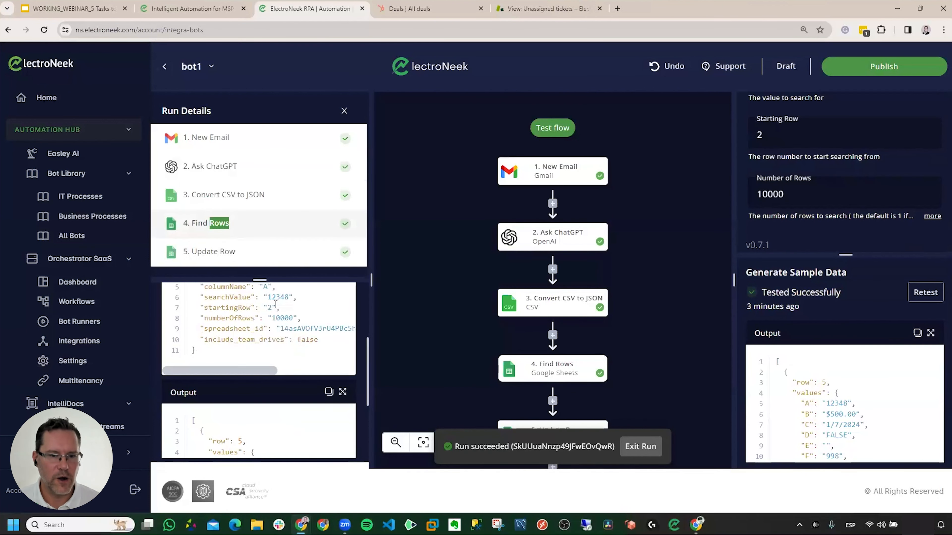
pyautogui.scroll(-3, 268, 395)
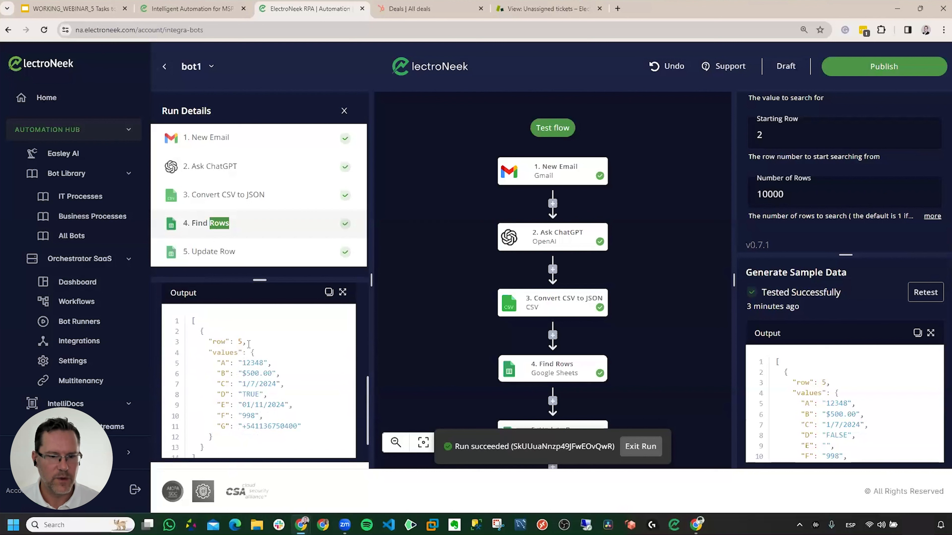
pyautogui.click(240, 255)
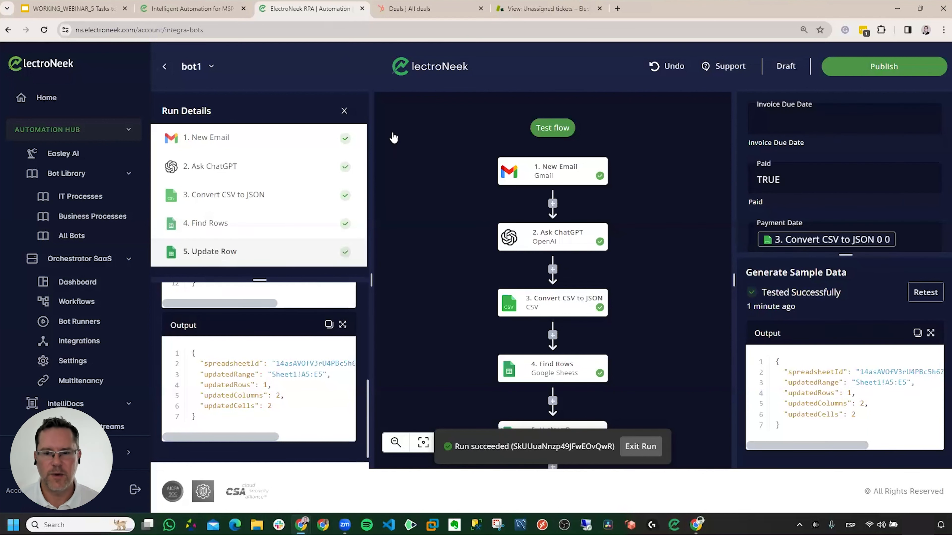
pyautogui.click(640, 446)
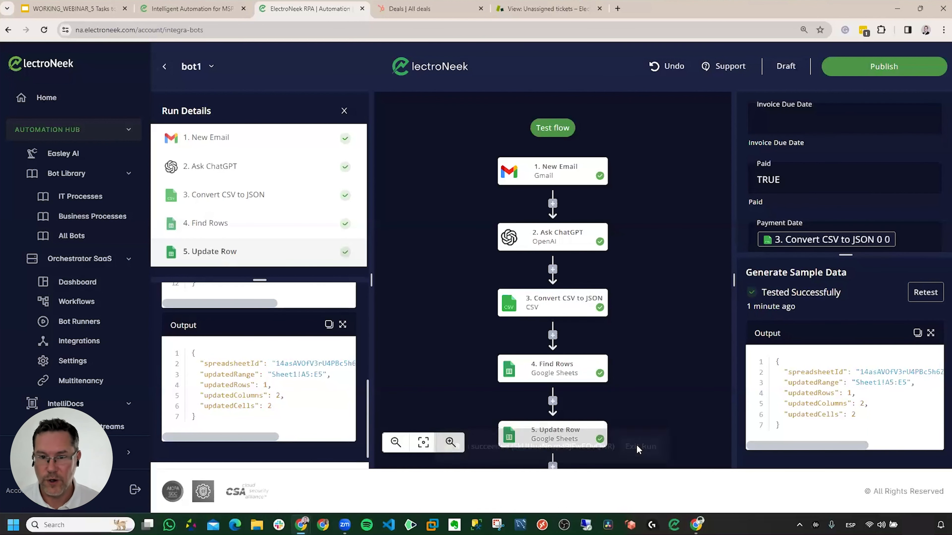